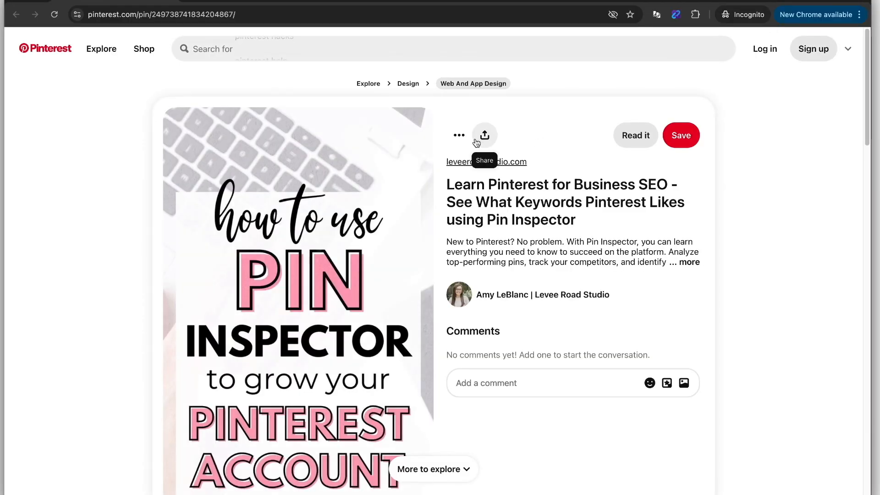
Open the extra details of the Pin Inspector pin and highlight all of its related interests.
click(466, 134)
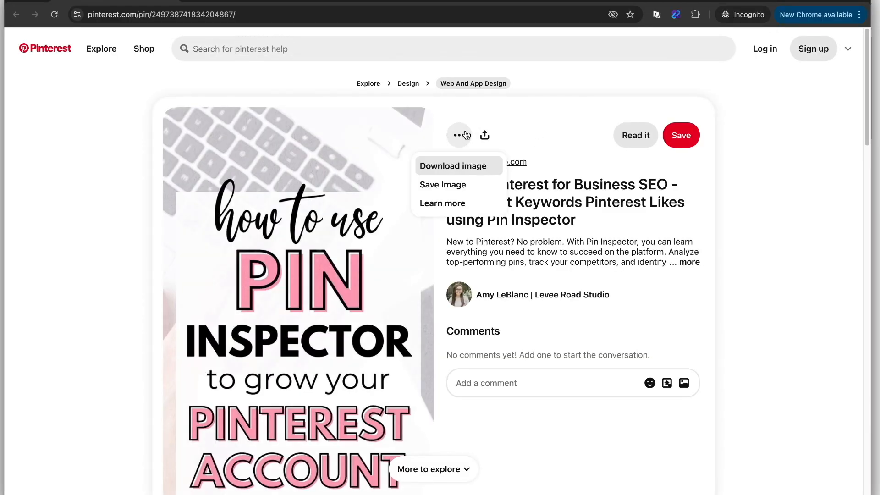
click(458, 202)
drag(403, 389, 307, 285)
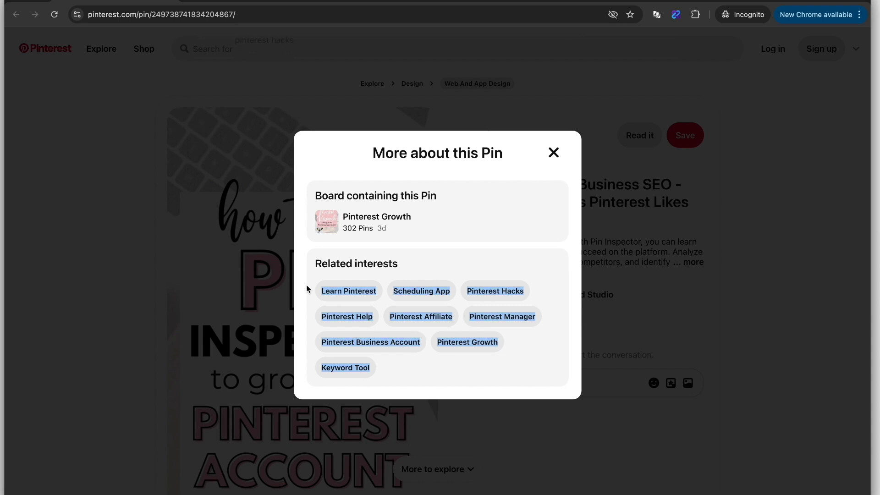
click(431, 273)
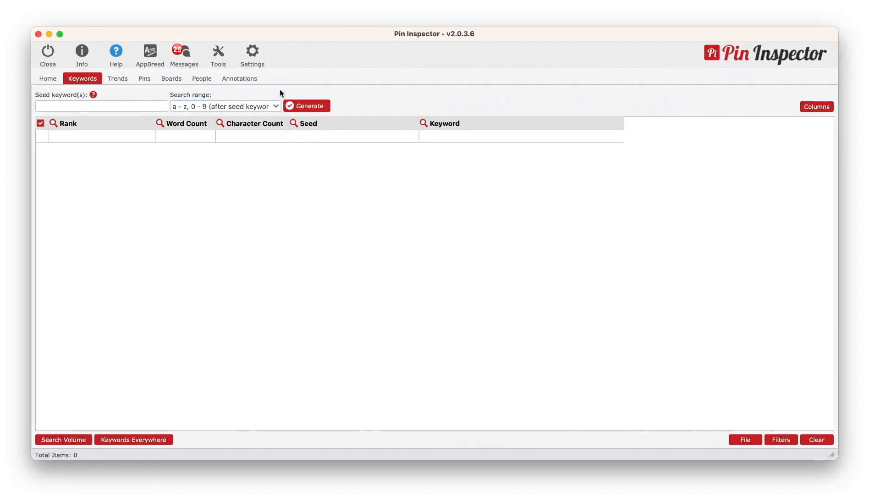
Switch to Pin Inspector and run a keyword-phrase annotation search for "dog training tips".
click(255, 79)
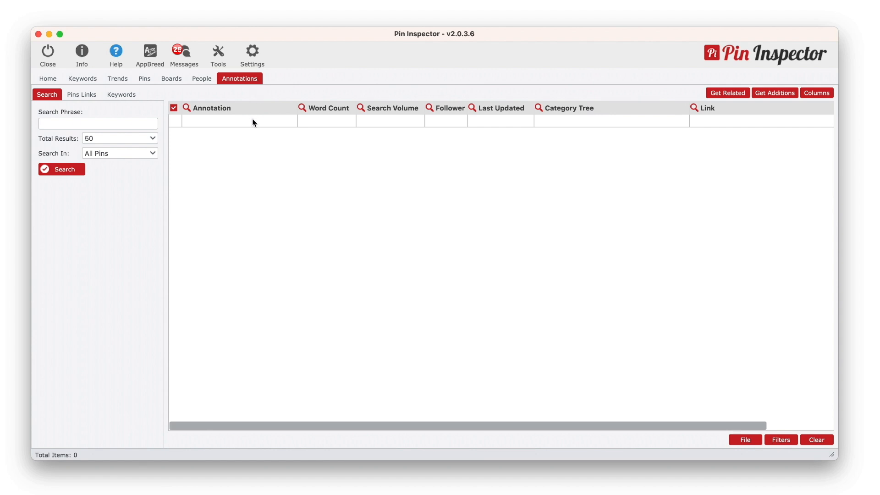
click(132, 101)
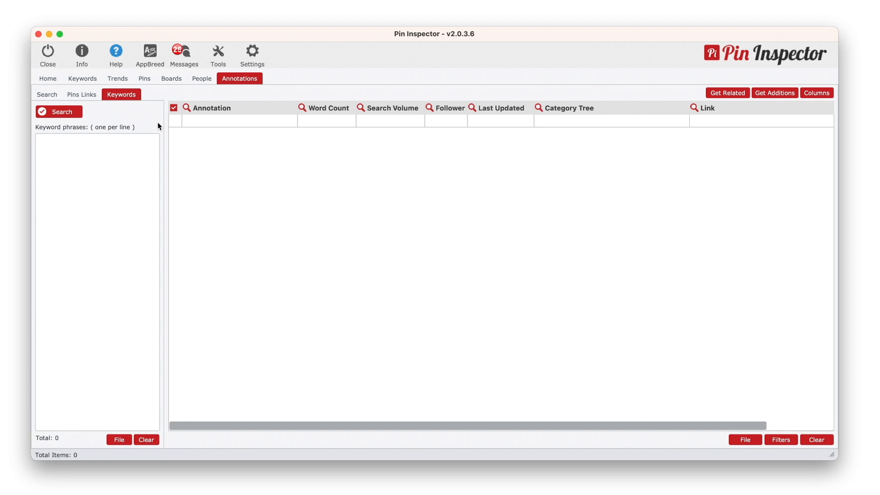
click(96, 155)
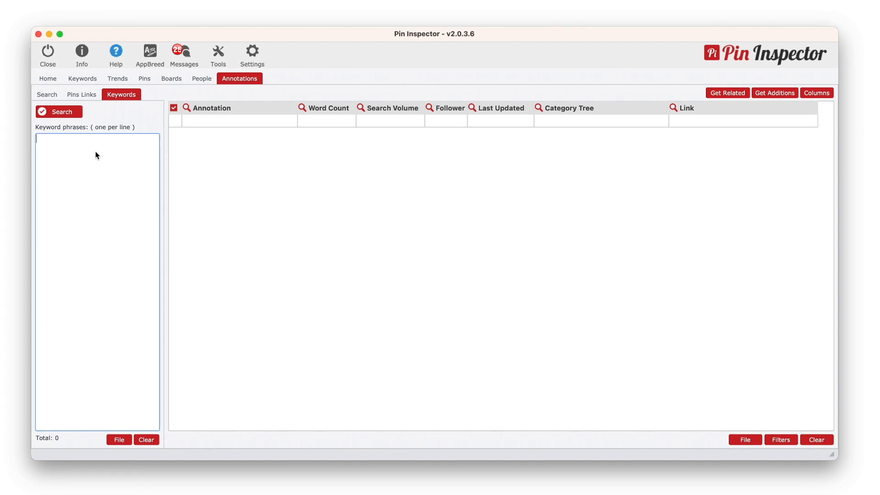
text(dog training tips)
key(Return)
click(64, 111)
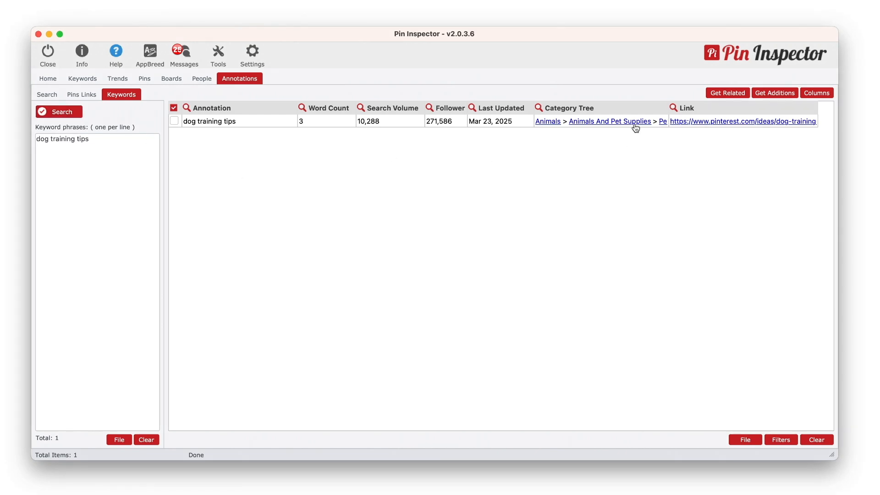
Examine the annotation's full category tree, then open its linked Pinterest page and expand the related interests.
mouse_move(668, 108)
mouse_down()
mouse_move(801, 110)
mouse_move(766, 110)
mouse_up()
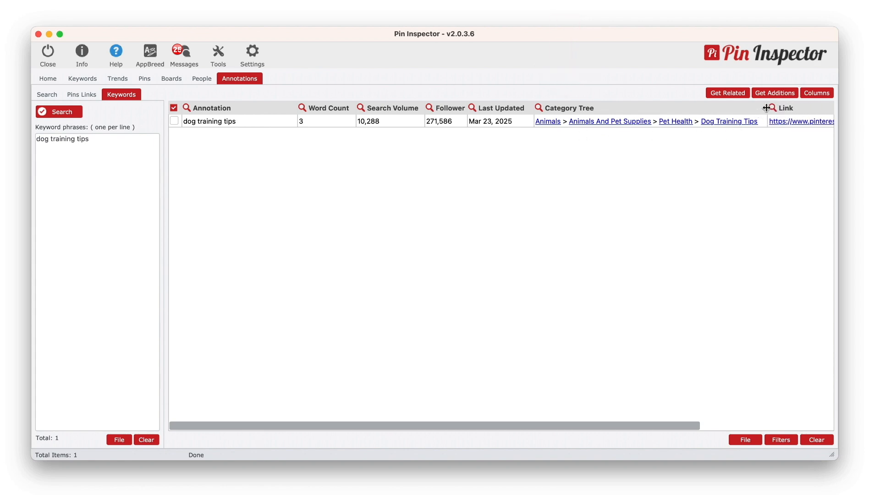
drag(768, 110, 688, 108)
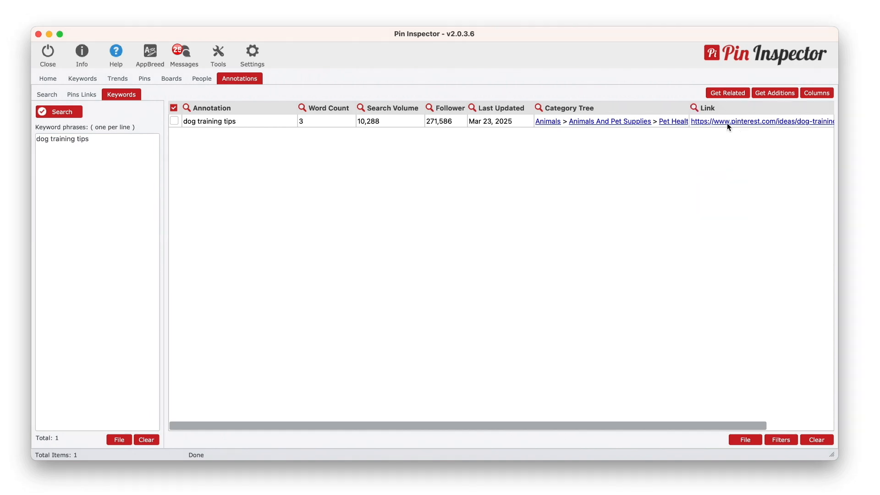
click(727, 122)
scroll(495, 126, down, 8)
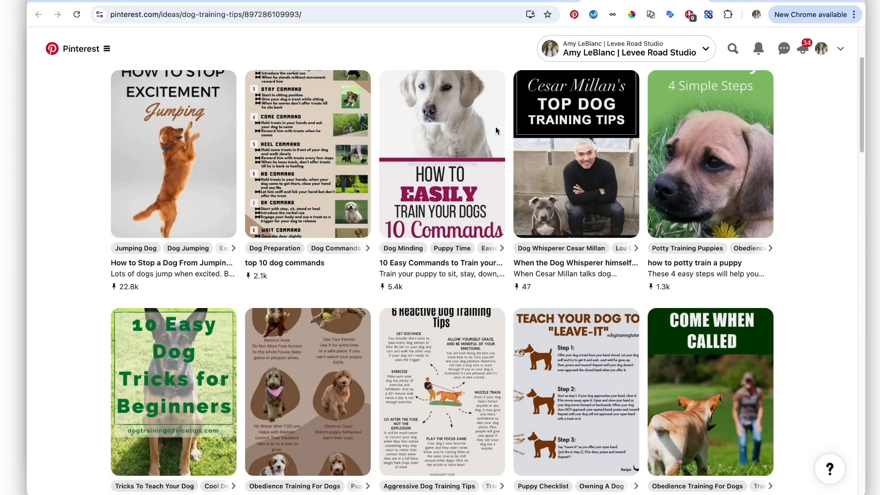
scroll(467, 343, down, 2)
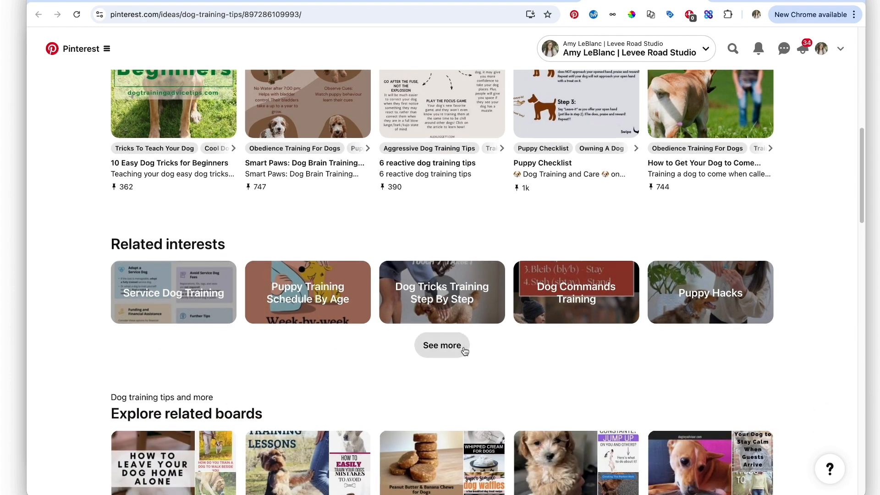
click(458, 351)
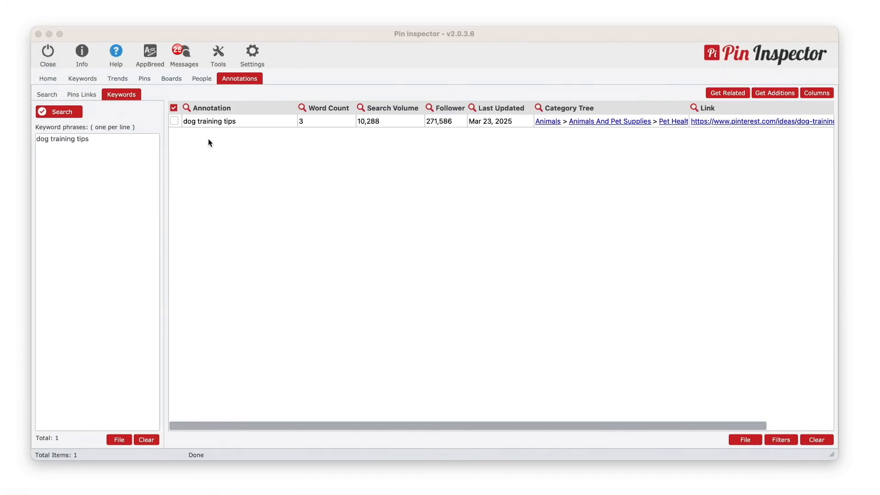
Fetch the related annotations and the additions for the "dog training tips" annotation.
click(175, 121)
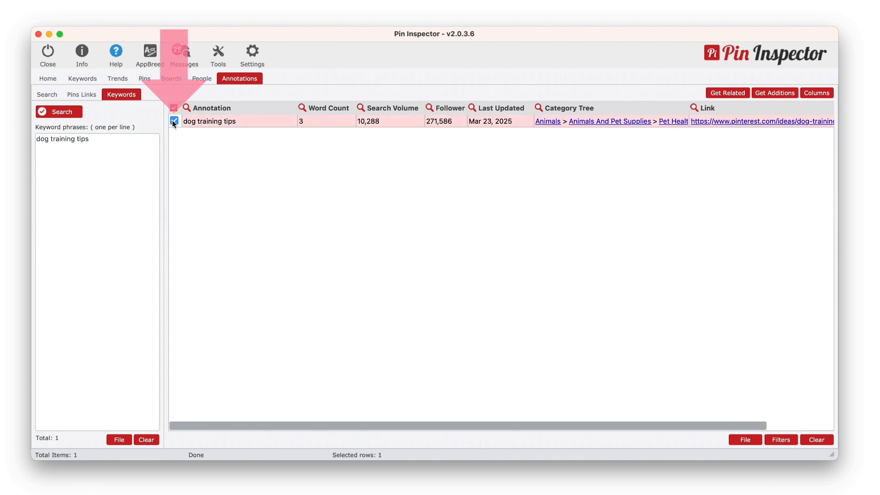
click(733, 95)
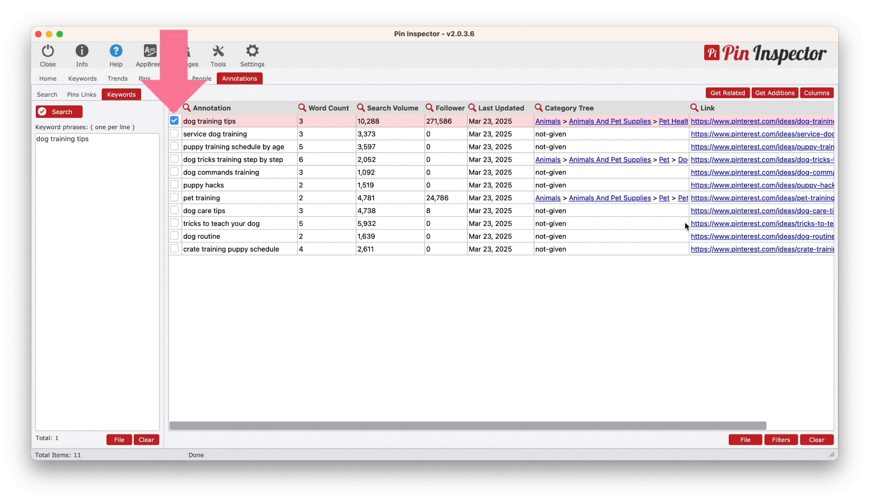
click(778, 94)
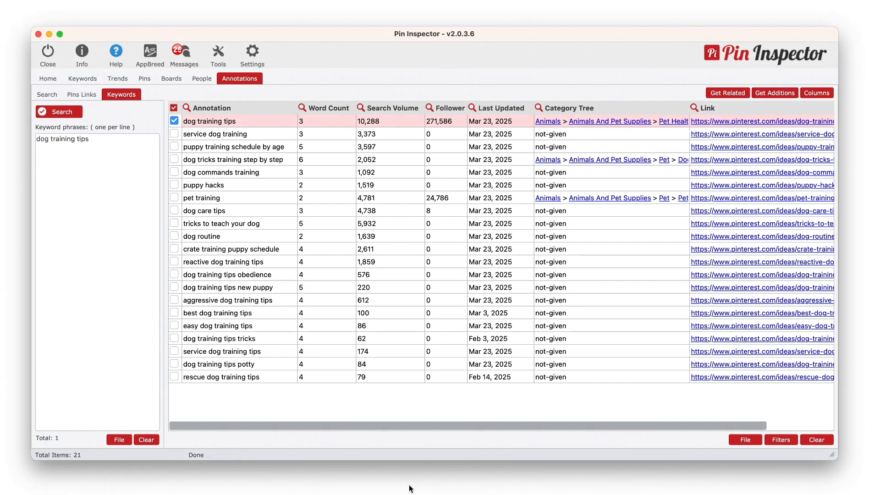
Clear all annotation results and empty the keyword phrase list.
click(815, 441)
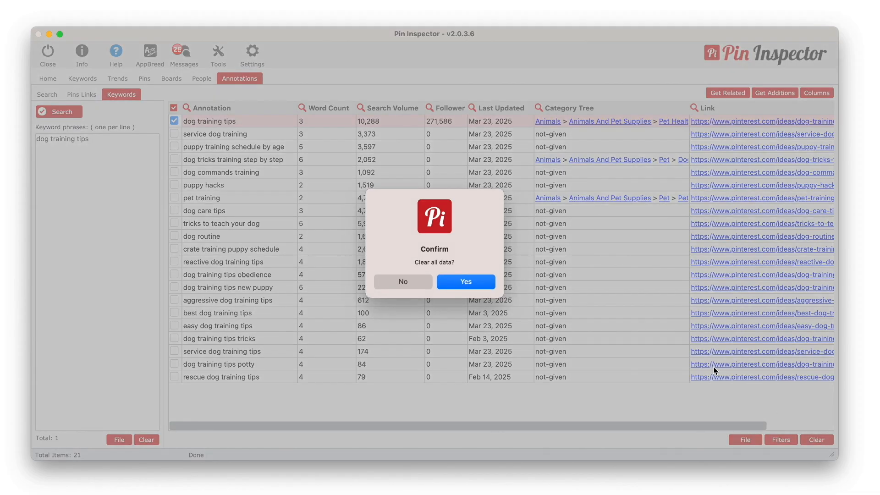
click(478, 278)
click(154, 441)
Search annotations by the phrase "dog training tips" with 50 total results in All Pins.
click(51, 95)
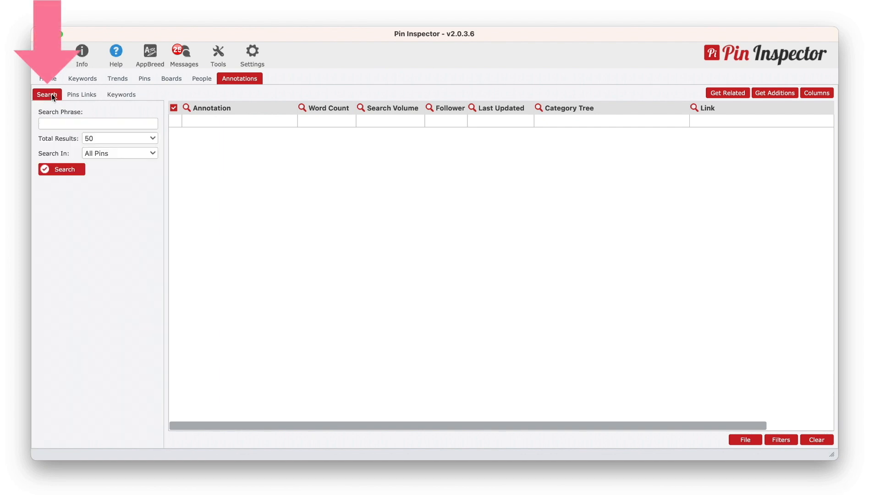
click(90, 122)
text(dog training tips)
click(78, 168)
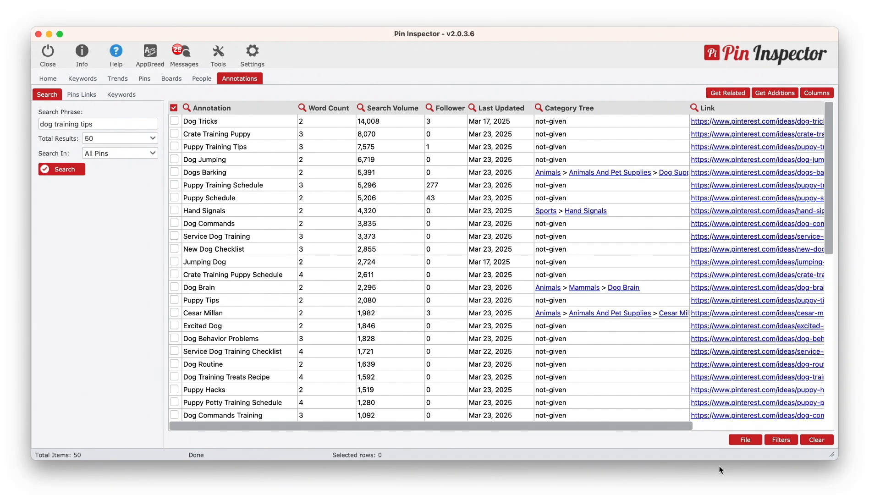
Clear the annotation results and generate keyword suggestions for the seed keyword "dog training tips" using the a - z, 0 - 9 range.
click(819, 438)
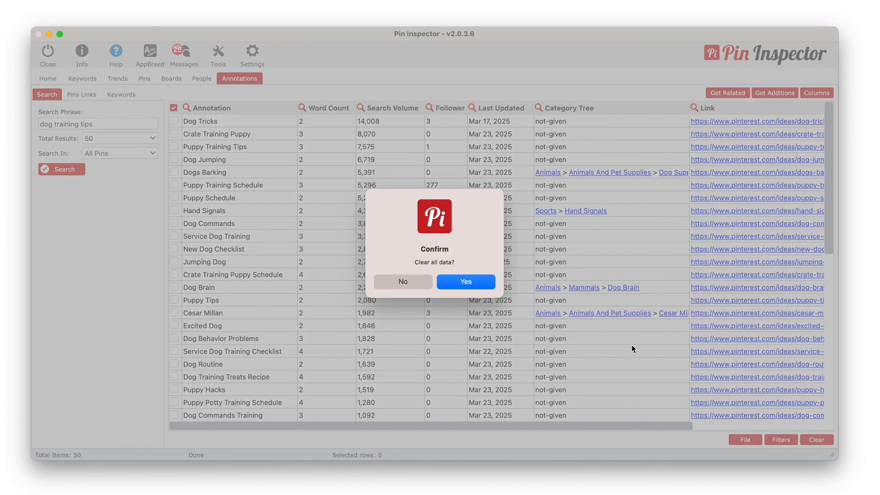
click(480, 285)
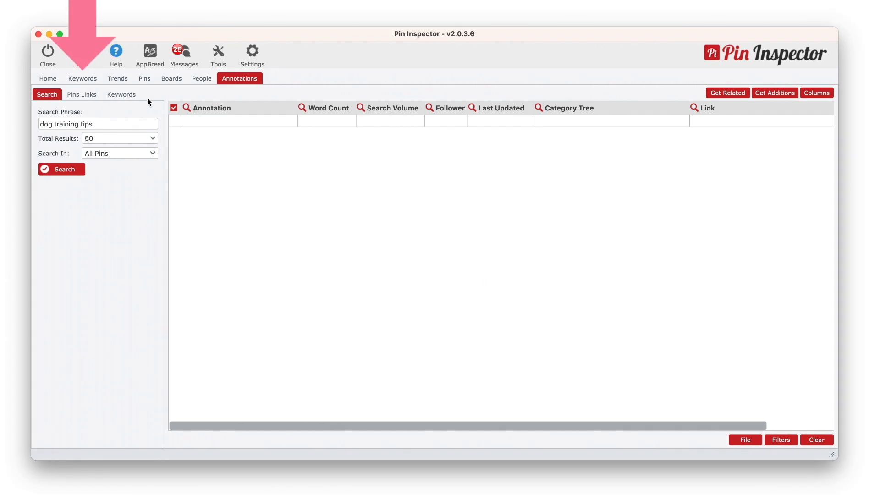
click(91, 79)
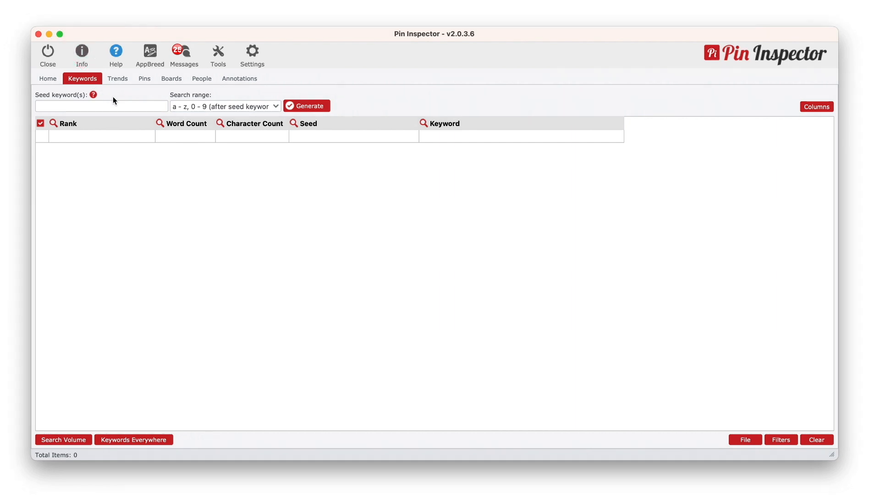
click(125, 107)
text(dog)
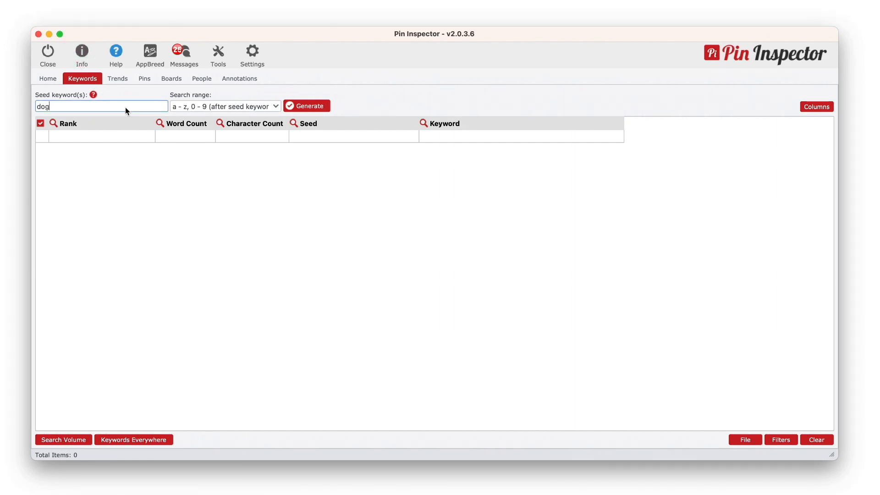
text( training tips)
click(307, 106)
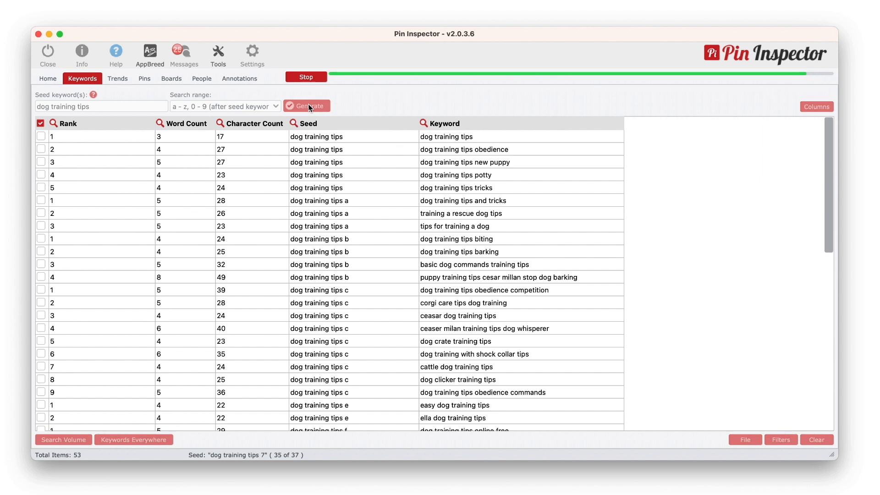
Select the five keywords generated from the plain "dog training tips" seed and send them to the Annotations tool.
click(42, 137)
click(41, 149)
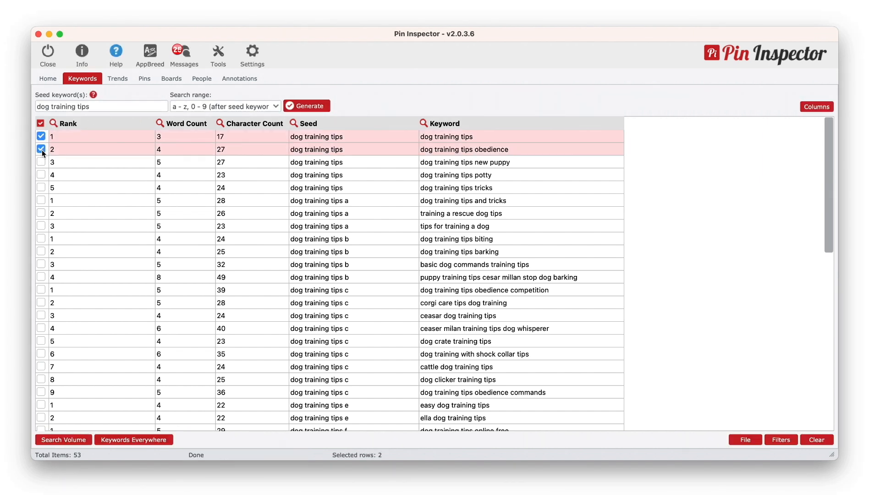
click(42, 162)
click(42, 175)
click(41, 188)
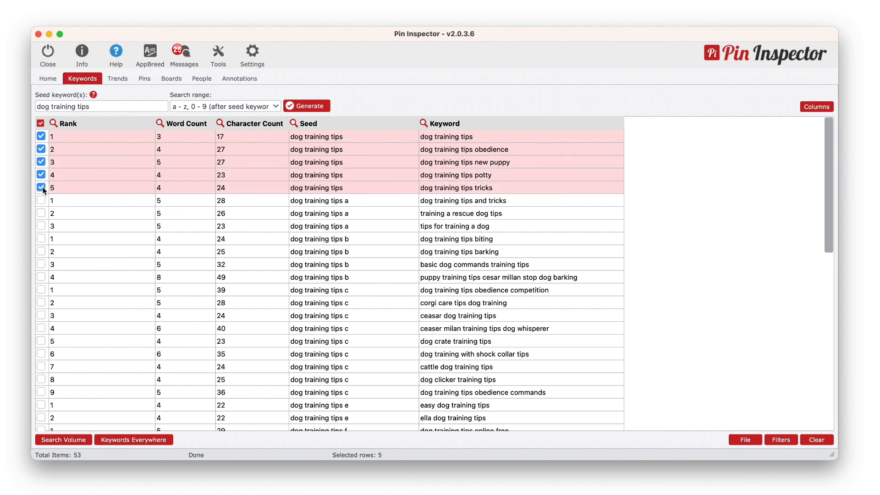
right_click(113, 176)
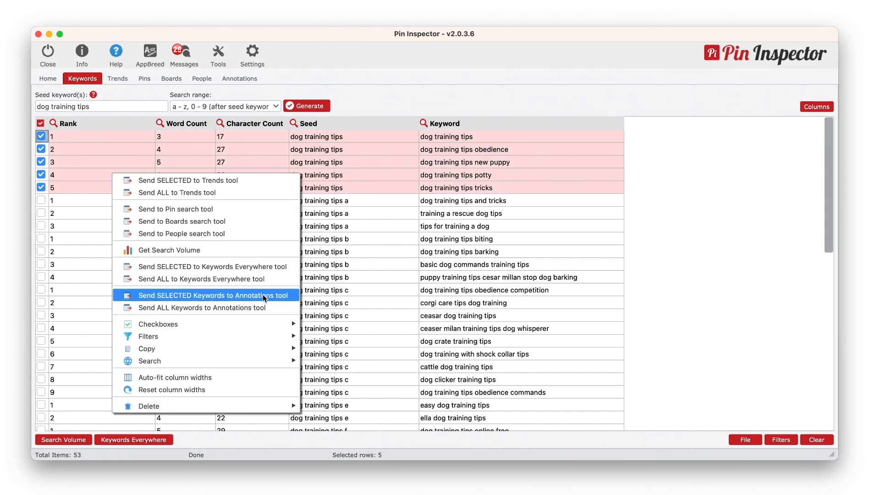
click(290, 296)
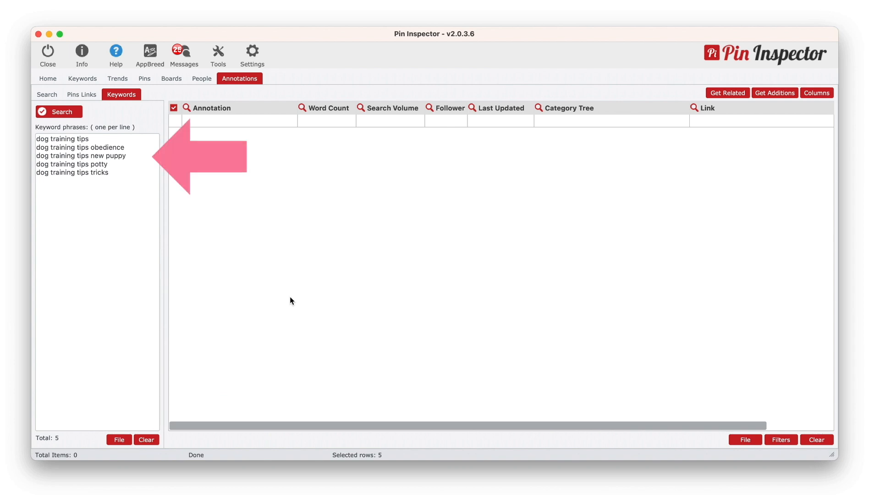
Return to the generated keywords and filter them to ranks less than 2.
click(79, 80)
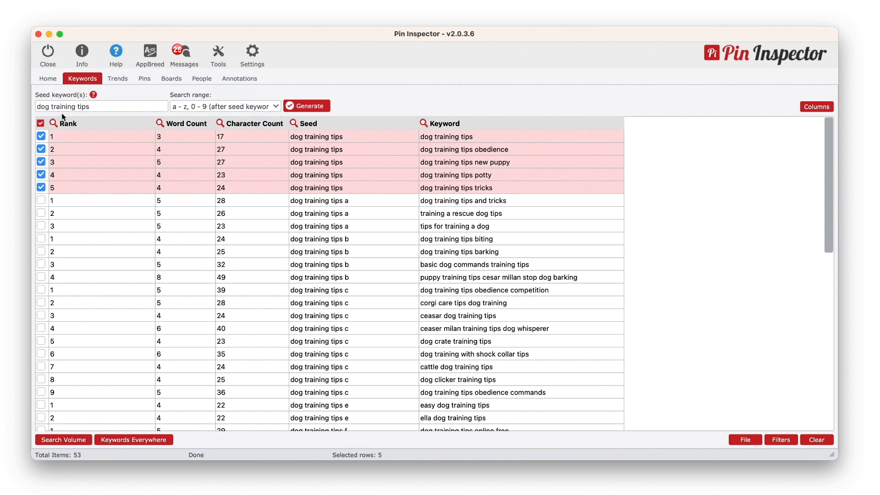
click(53, 123)
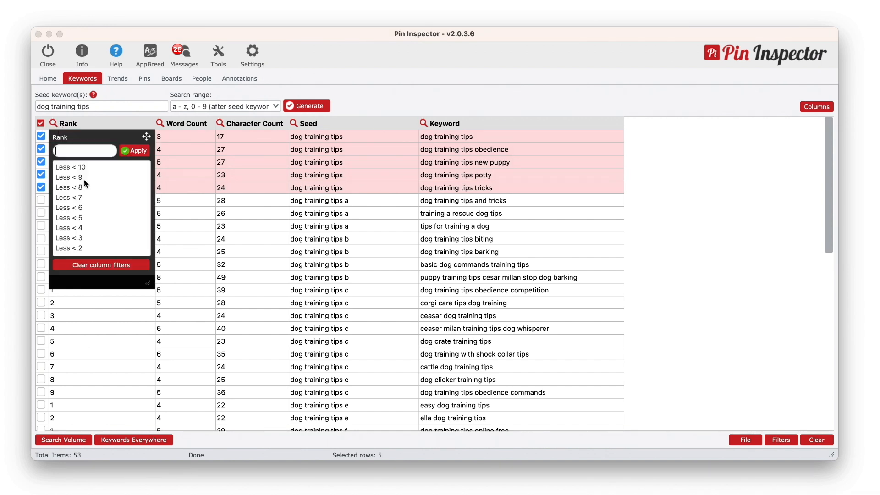
click(79, 250)
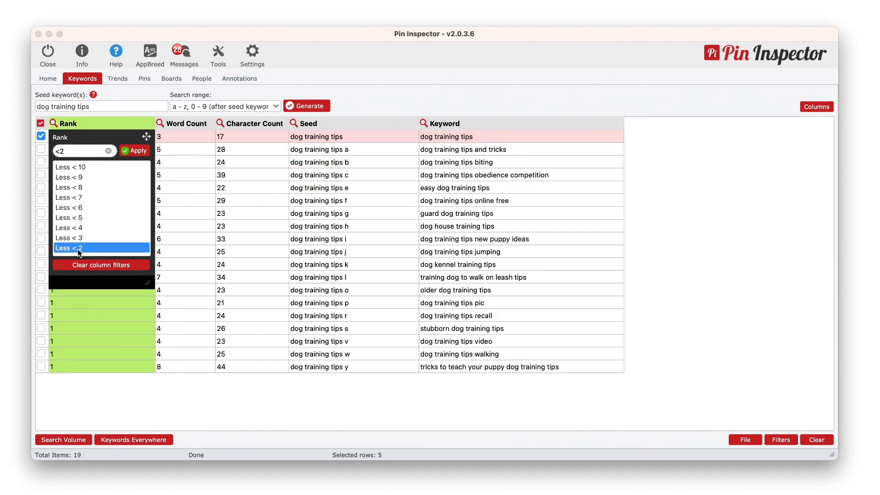
click(97, 126)
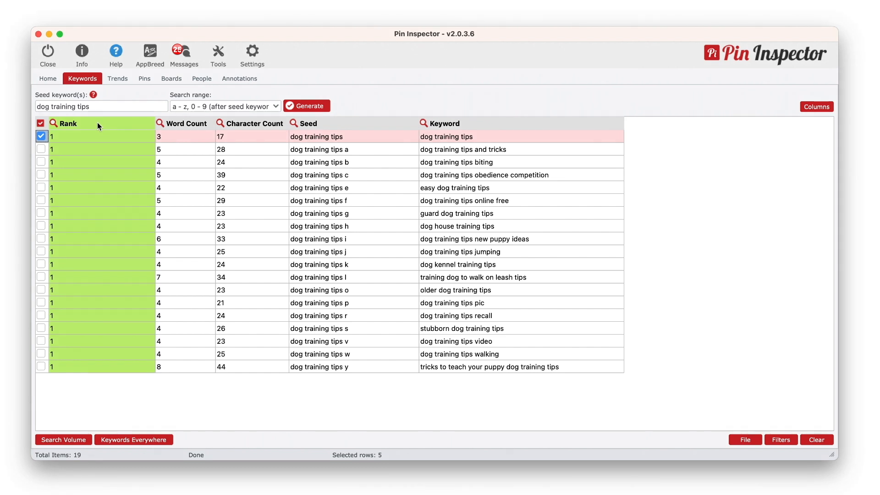
Send all the filtered keywords to the Annotations tool and run the annotation search on the combined keyword list.
click(41, 123)
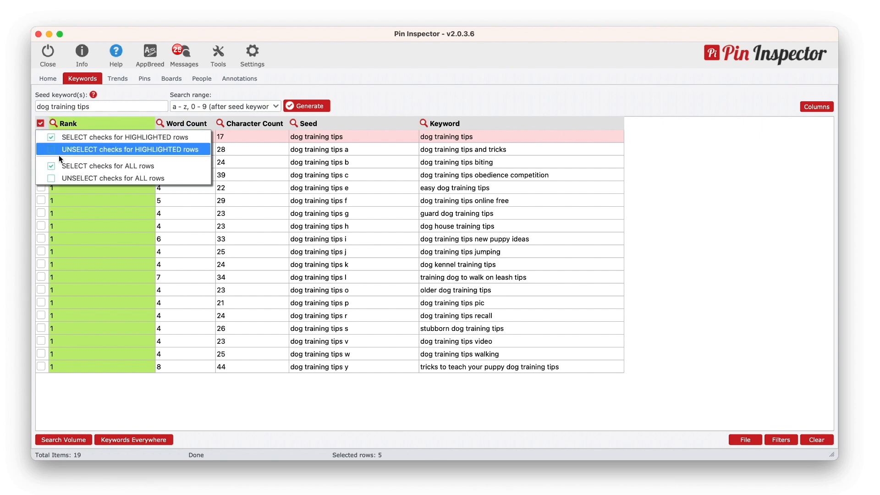
click(163, 166)
right_click(127, 166)
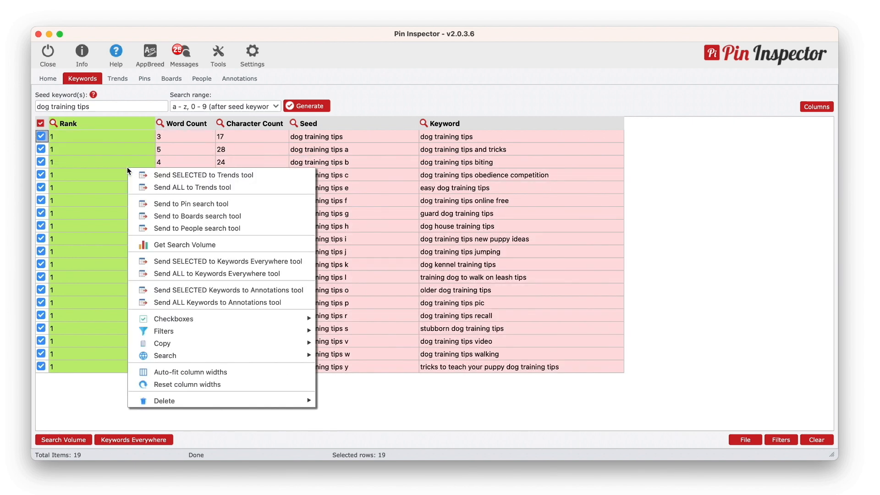
click(307, 294)
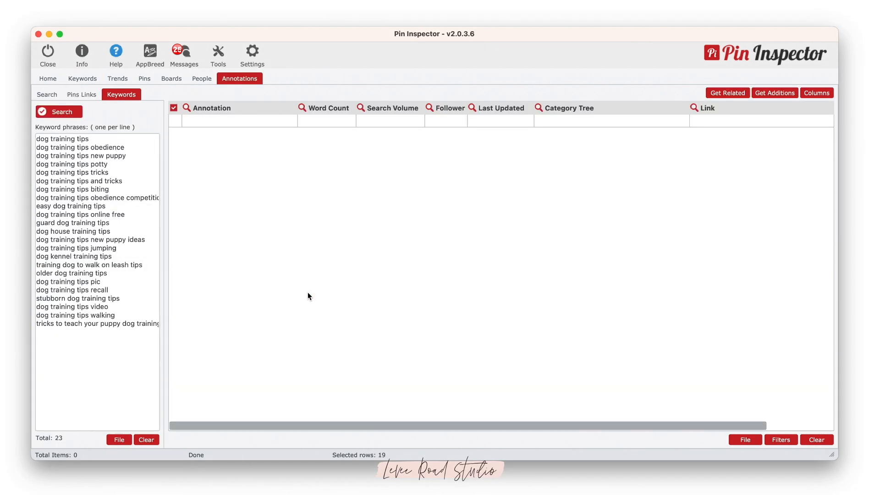
click(60, 111)
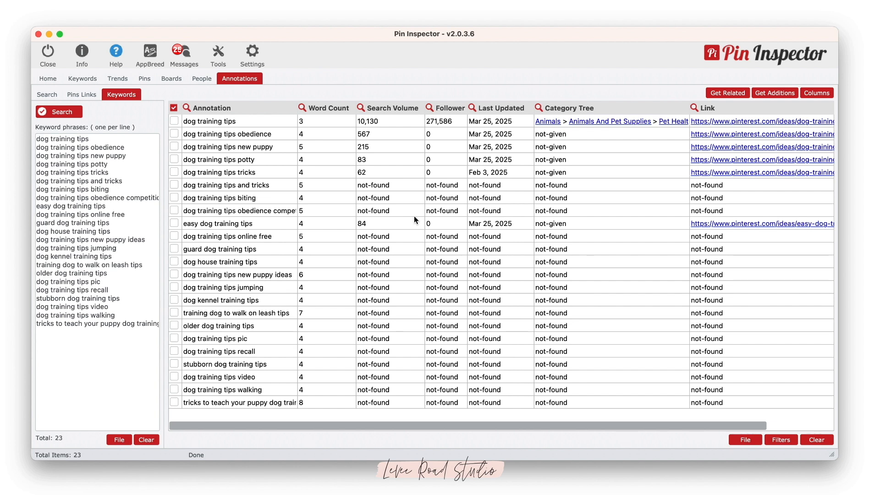
Clear all data from the annotation results and empty the keyword phrases list.
click(810, 441)
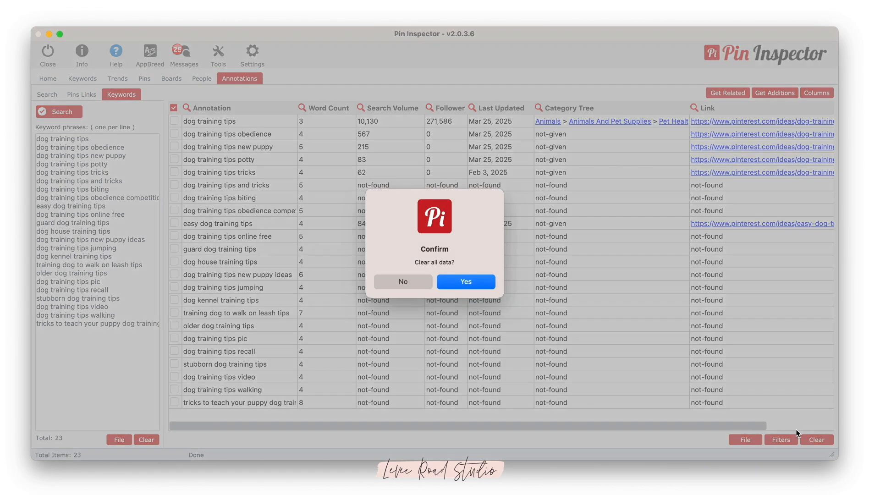
click(470, 284)
click(139, 440)
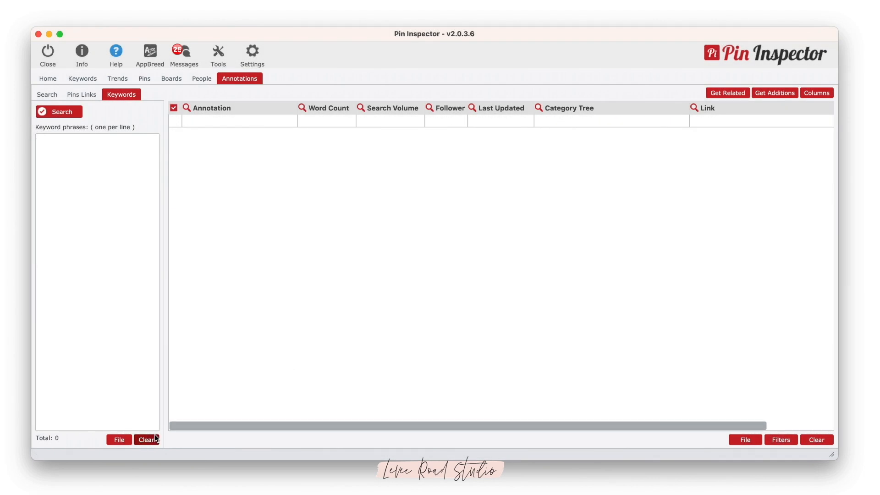
Send all ten trend keywords for the "dog training" seed to the Annotations tool and run the annotation search on them.
click(125, 81)
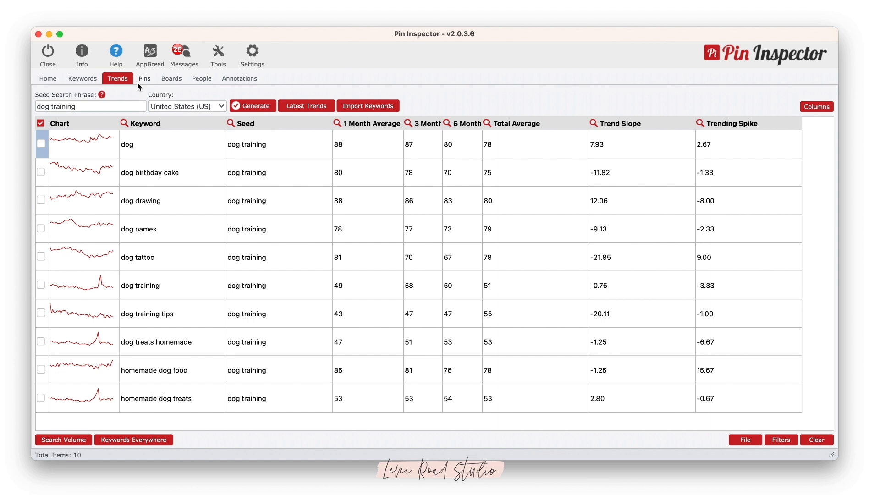
click(41, 123)
click(77, 165)
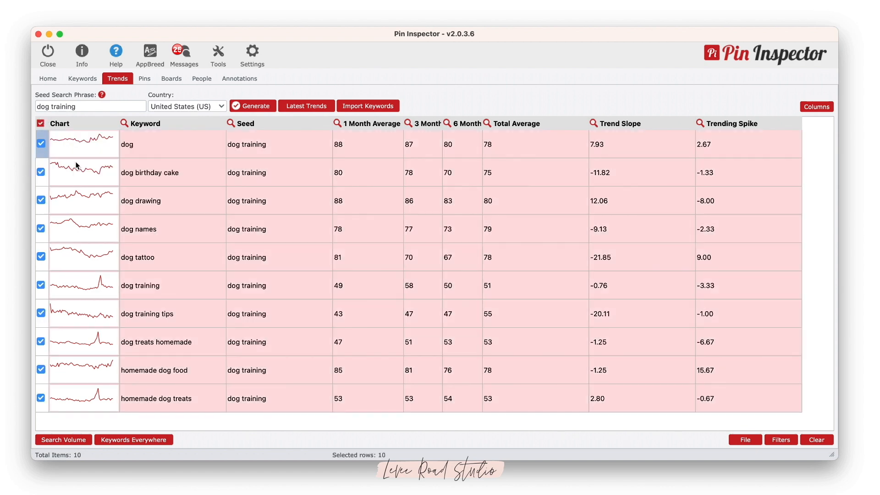
right_click(274, 213)
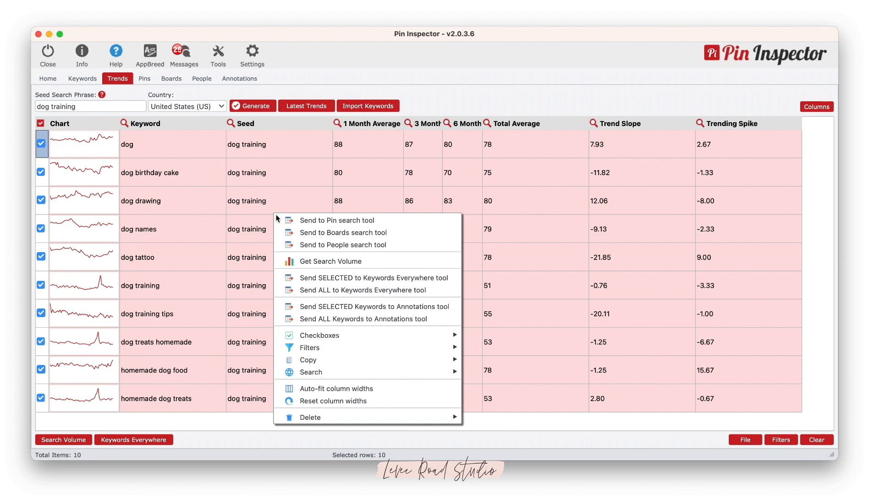
click(368, 306)
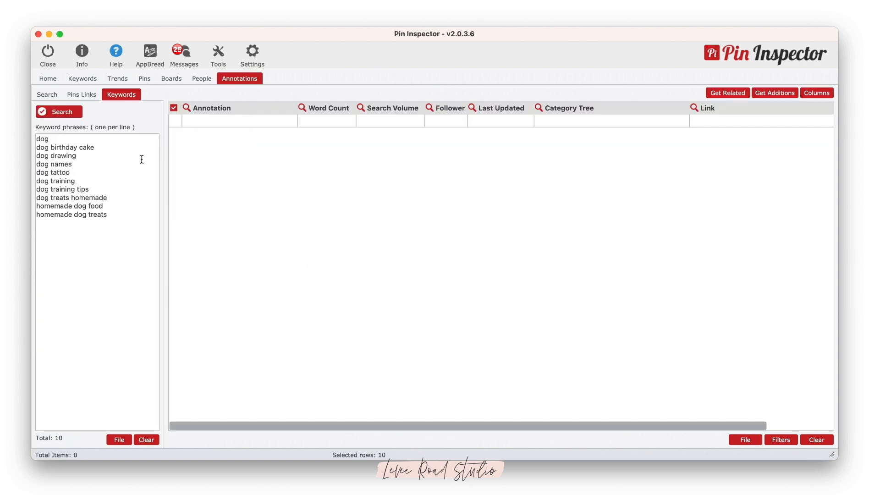
click(70, 113)
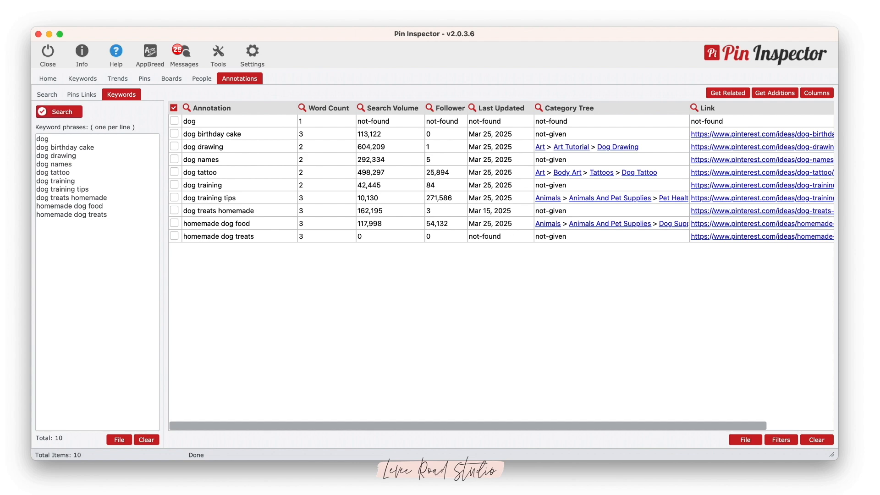
Clear the trend keywords' annotation results and their keyword phrases from the Annotations tool.
click(817, 439)
click(464, 281)
click(155, 441)
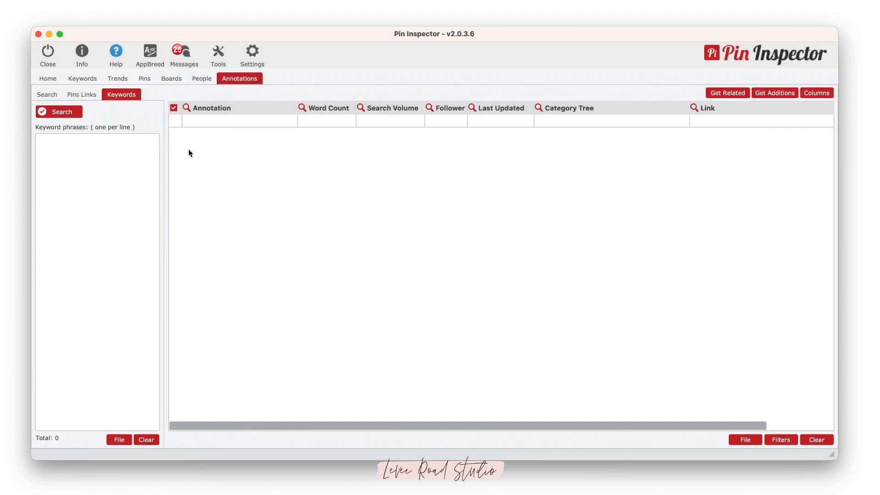
Search all pins for "dog training tips" with the total set to 20 pins.
click(144, 79)
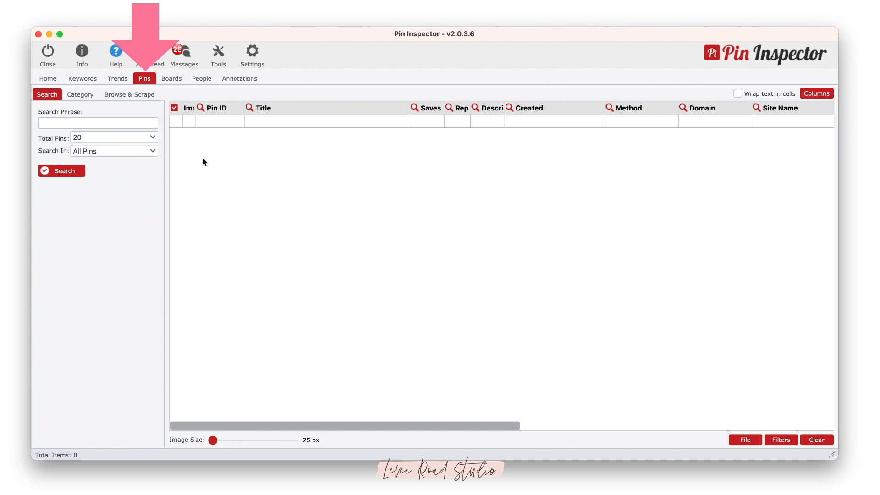
click(147, 122)
text(dog training tips)
click(72, 174)
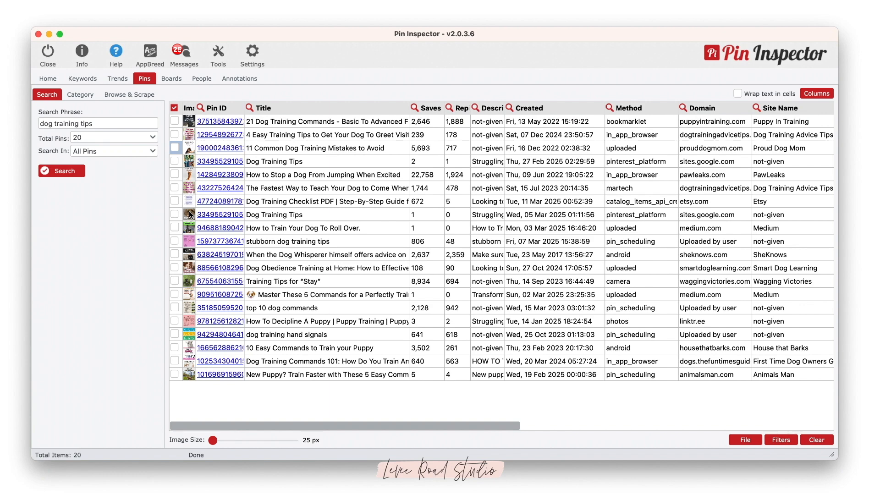
Select the pins in rows 1, 2, 4, 7, 8, 10 and 12 of the search results.
click(174, 135)
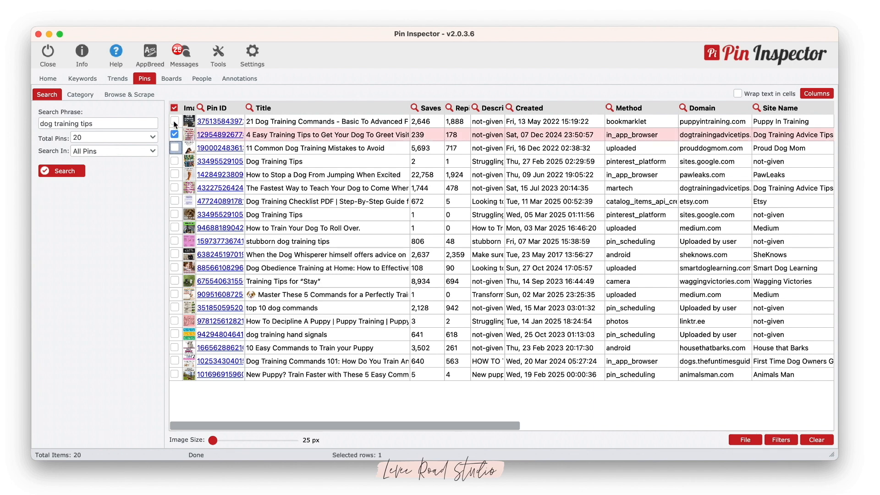
click(174, 120)
click(174, 161)
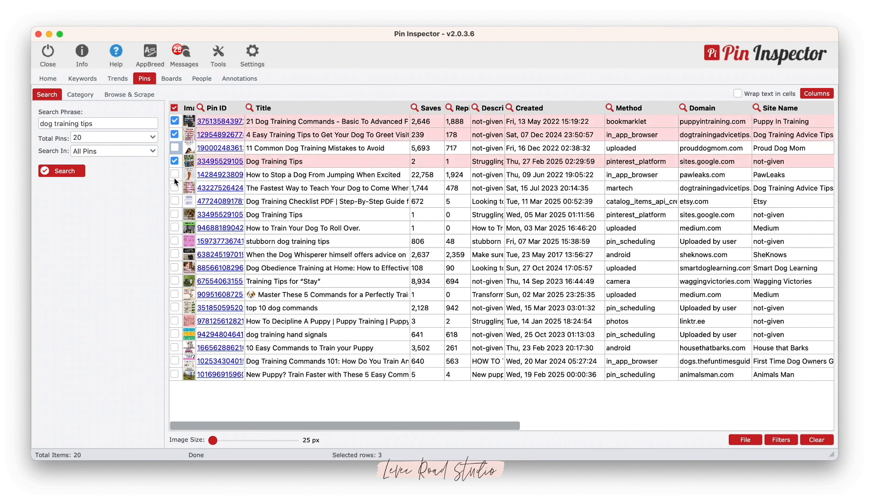
click(174, 200)
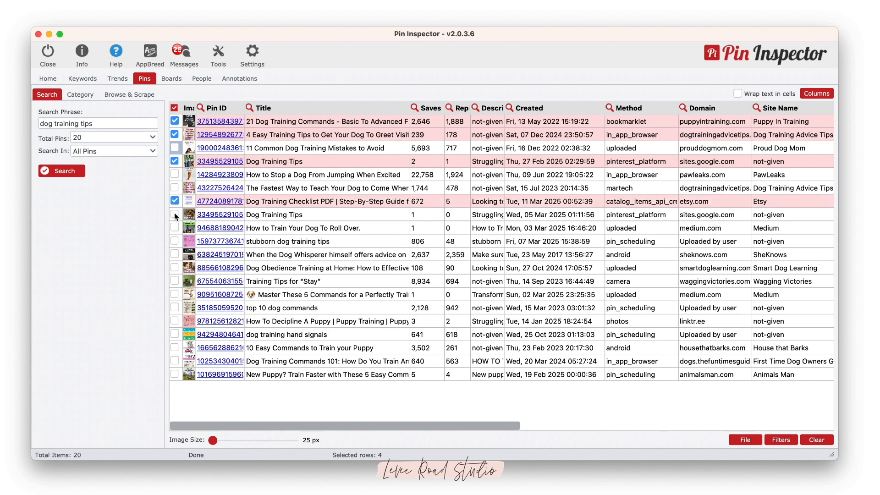
click(175, 214)
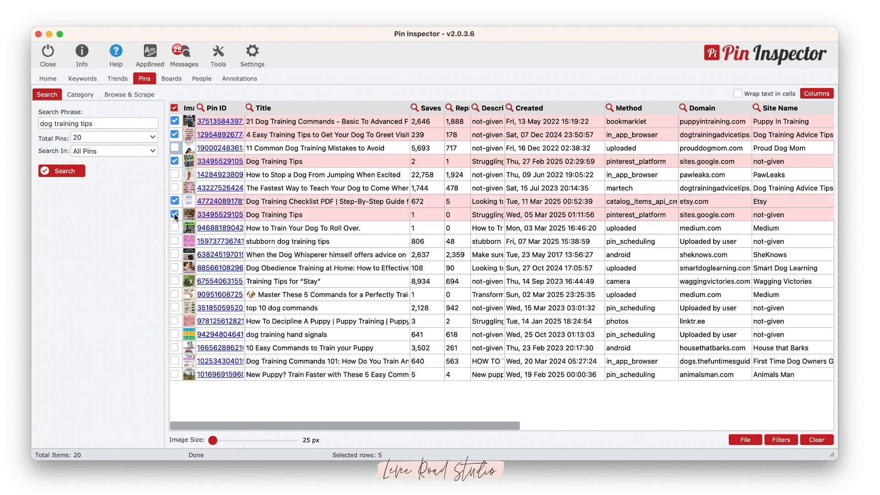
click(175, 241)
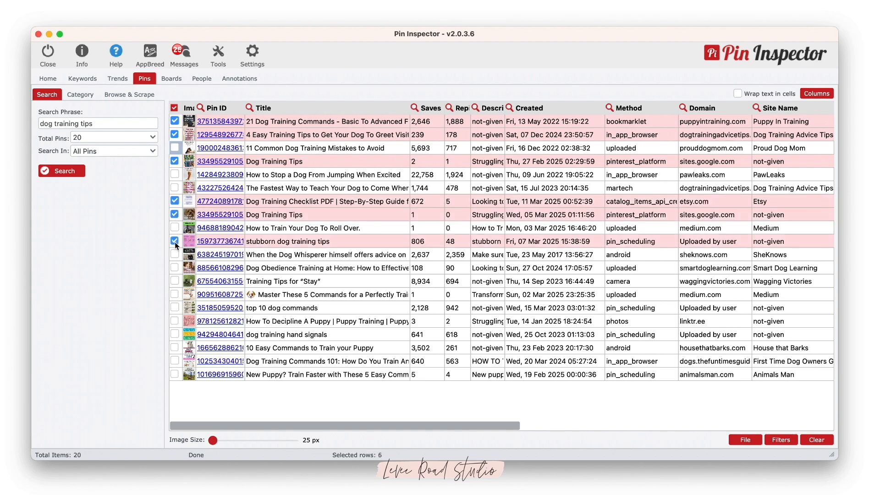
click(174, 267)
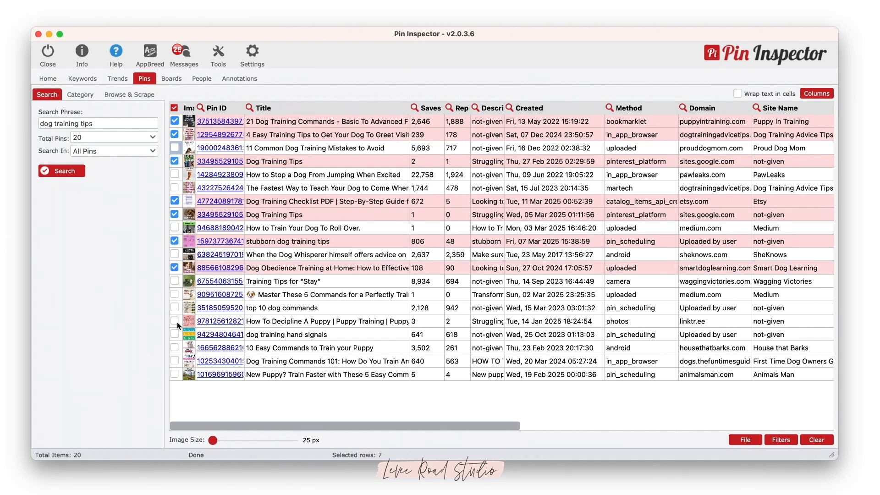
Send the selected pins' annotations to the Annotations tool and run the annotation search on them.
right_click(379, 135)
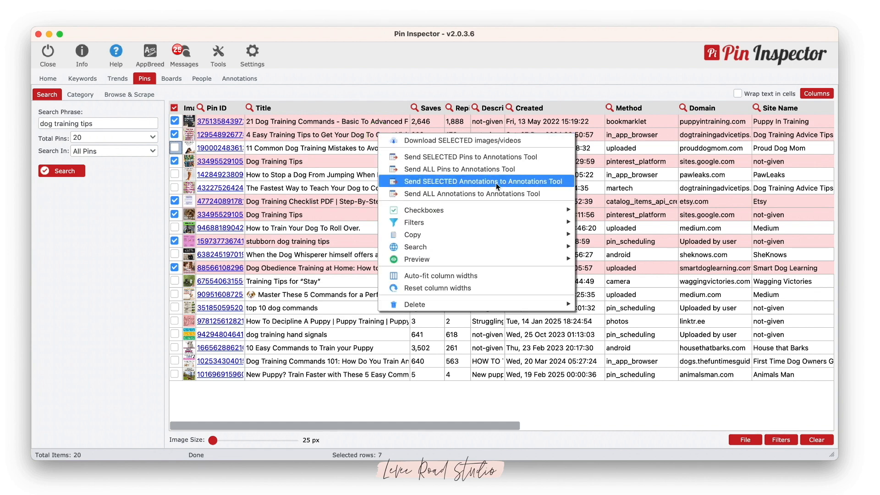
click(569, 183)
click(64, 111)
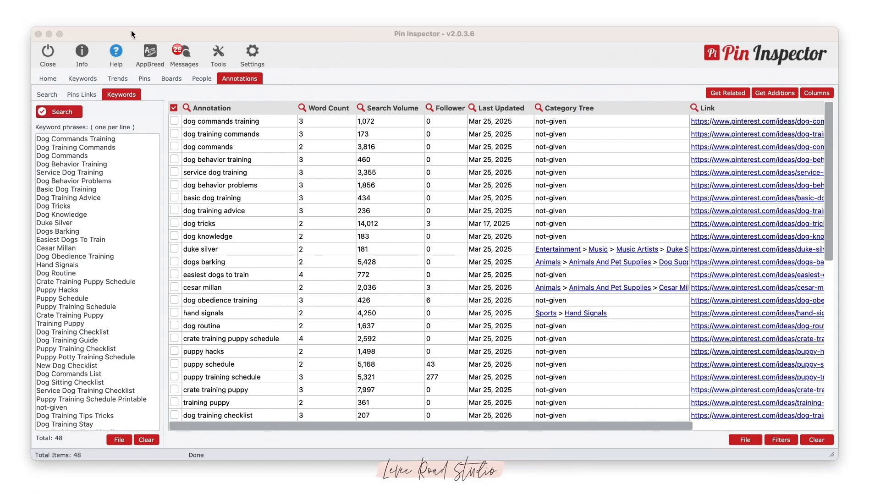
click(131, 31)
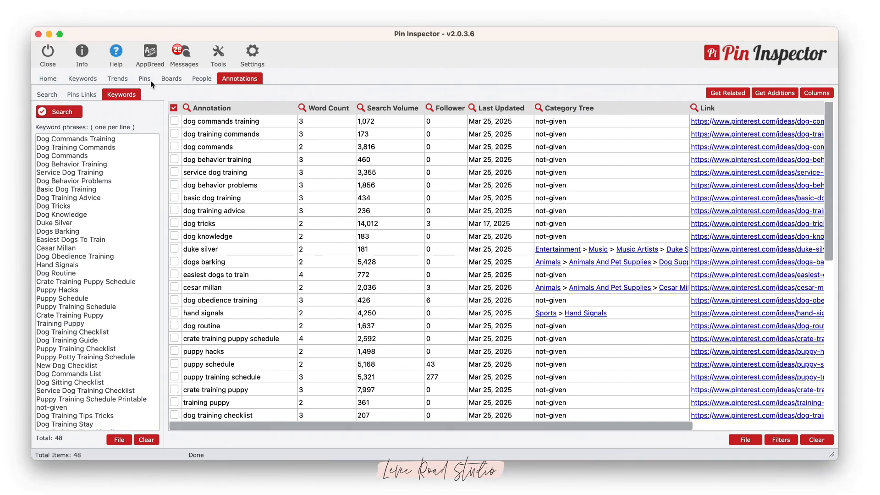
Open the first pin's full annotation list, get the Pinterest search volume for its keywords, and widen the list.
click(144, 80)
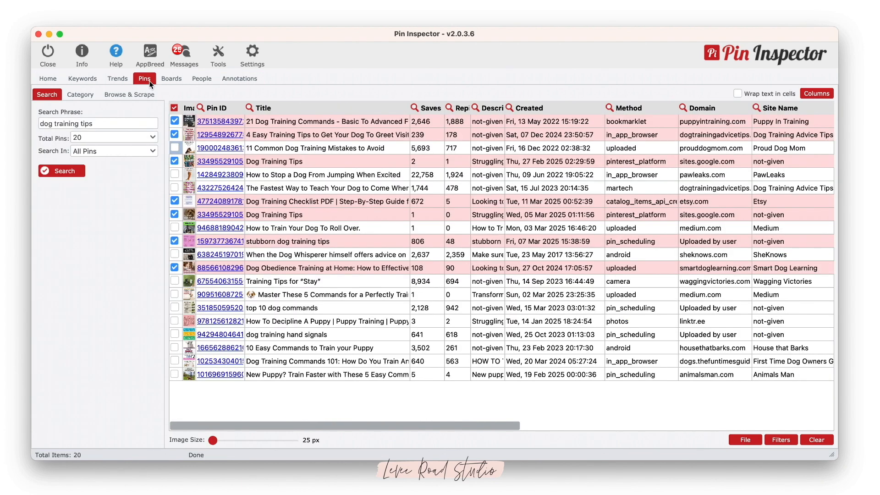
mouse_move(364, 427)
mouse_down()
mouse_move(455, 409)
mouse_move(573, 430)
mouse_move(739, 431)
mouse_up()
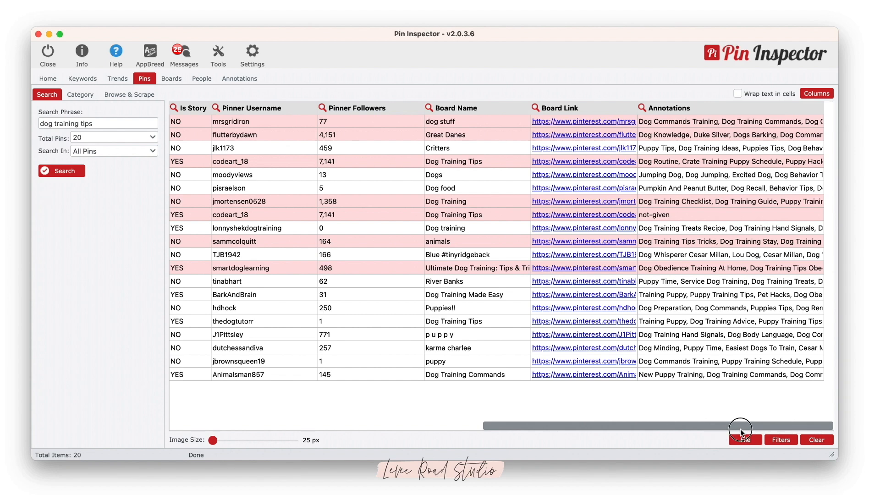
click(686, 123)
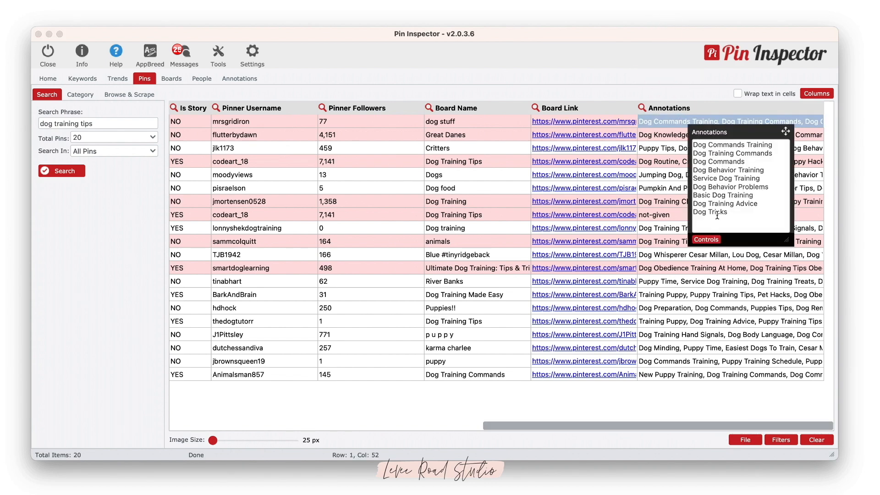
click(715, 244)
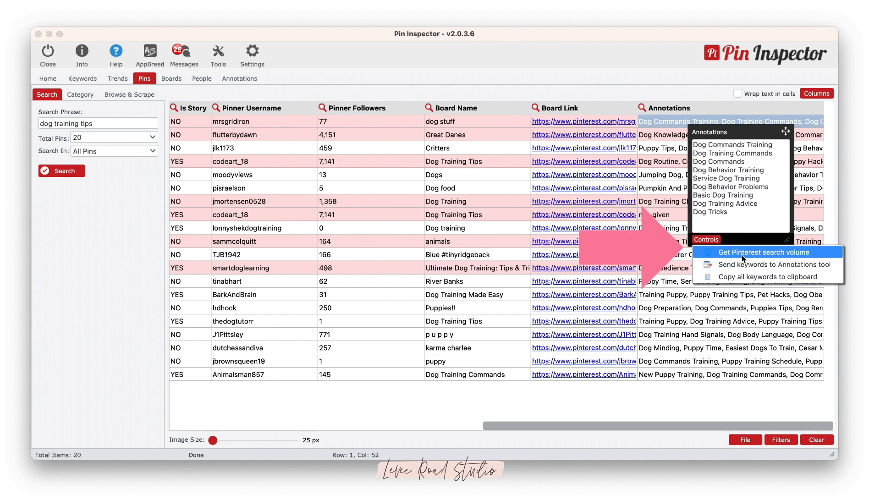
click(741, 253)
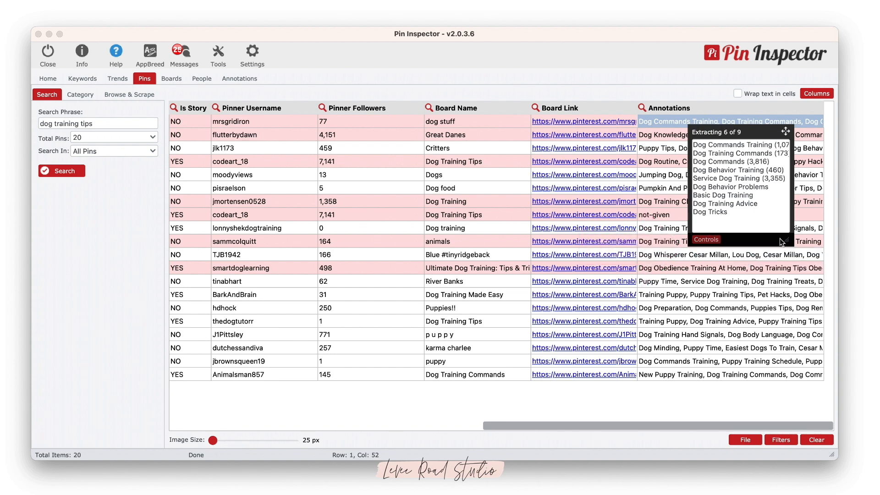
drag(789, 241, 822, 242)
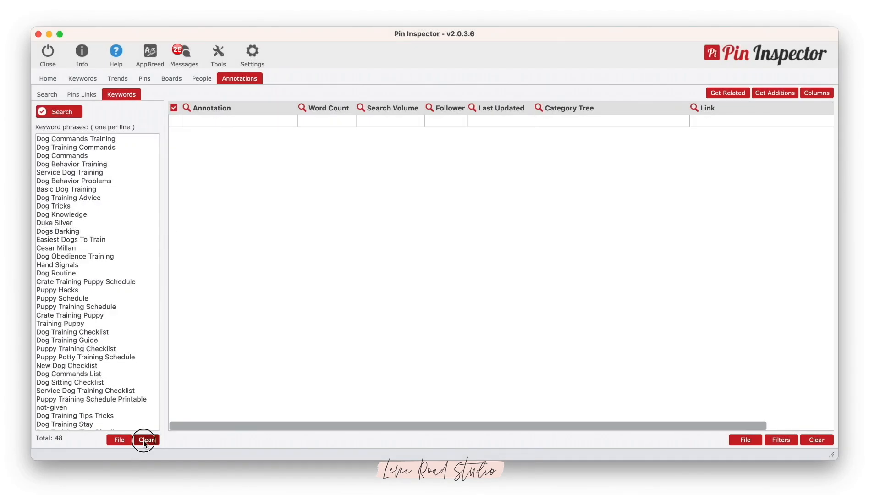
Empty the Annotations keyword phrases list, and search boards for "dog training tips" with the total set to 50.
click(143, 438)
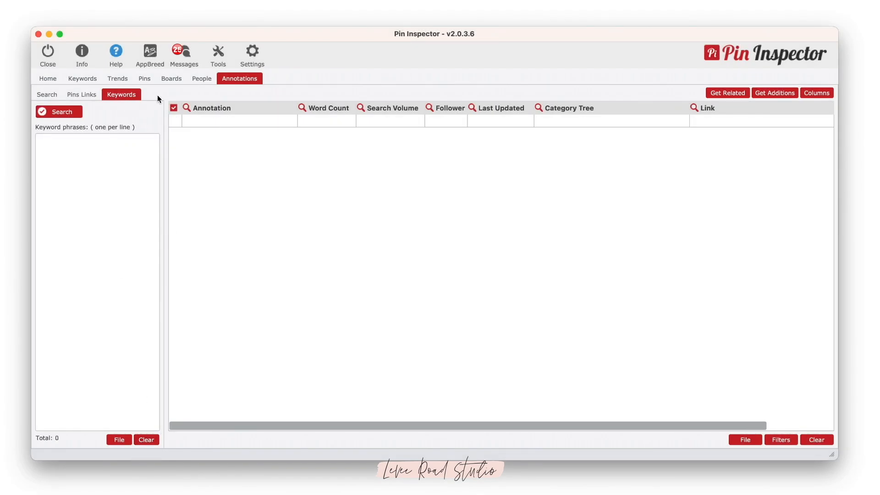
click(172, 79)
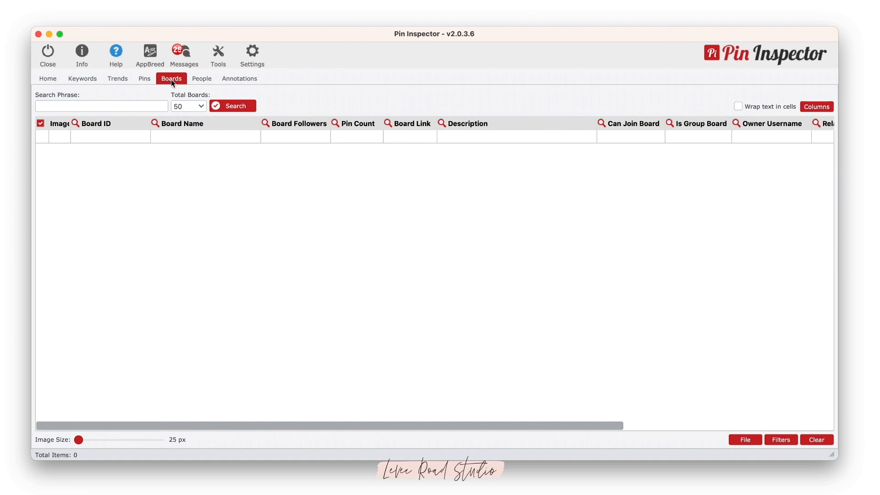
click(141, 105)
text(do)
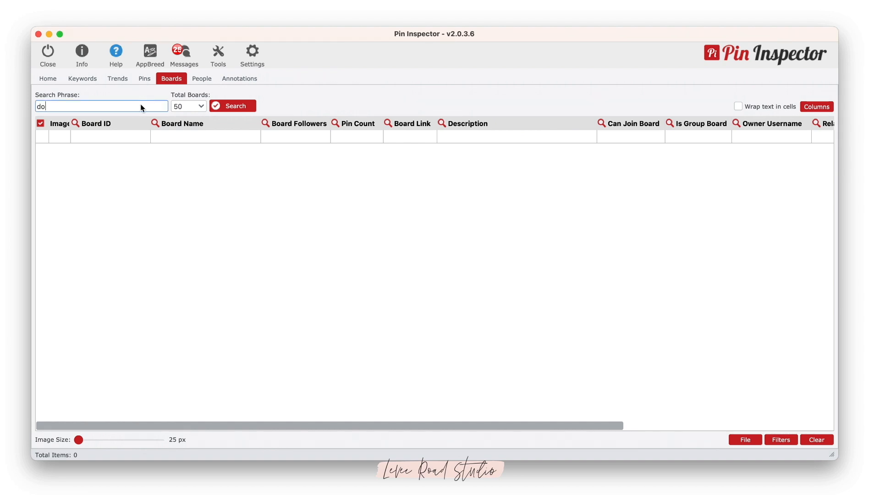
text(g training tips)
click(225, 106)
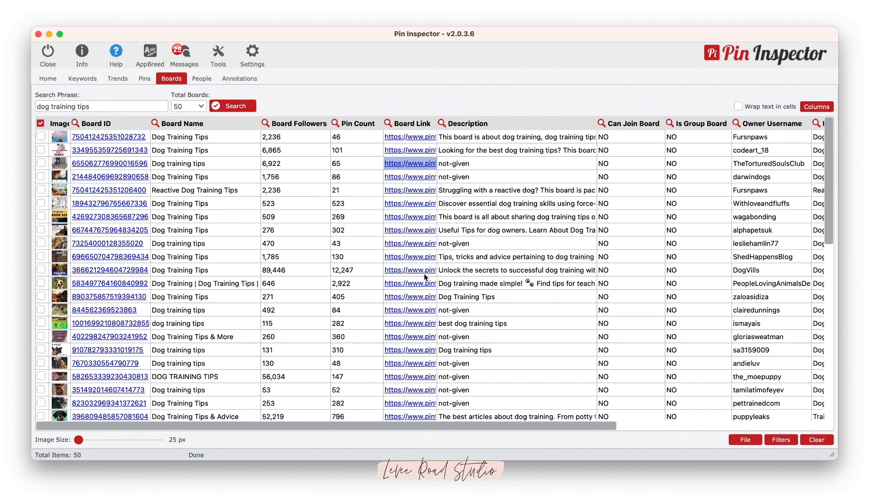
Examine the first board's related interests on its Pinterest page in the browser and in its full Related Interests list in Pin Inspector.
drag(450, 425, 740, 404)
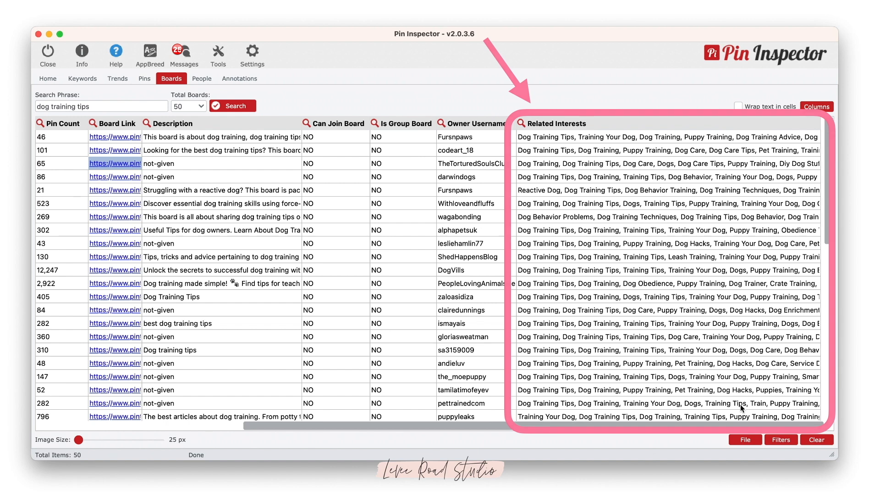
drag(582, 430, 285, 440)
click(410, 136)
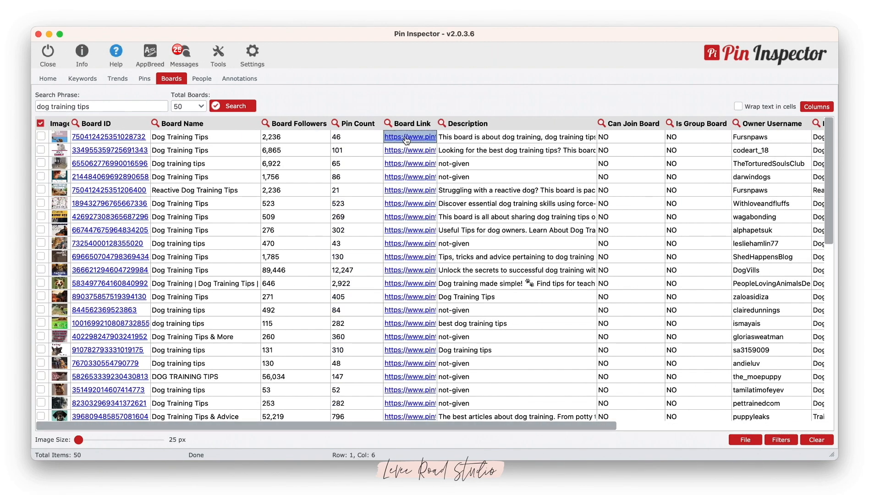
scroll(541, 167, down, 15)
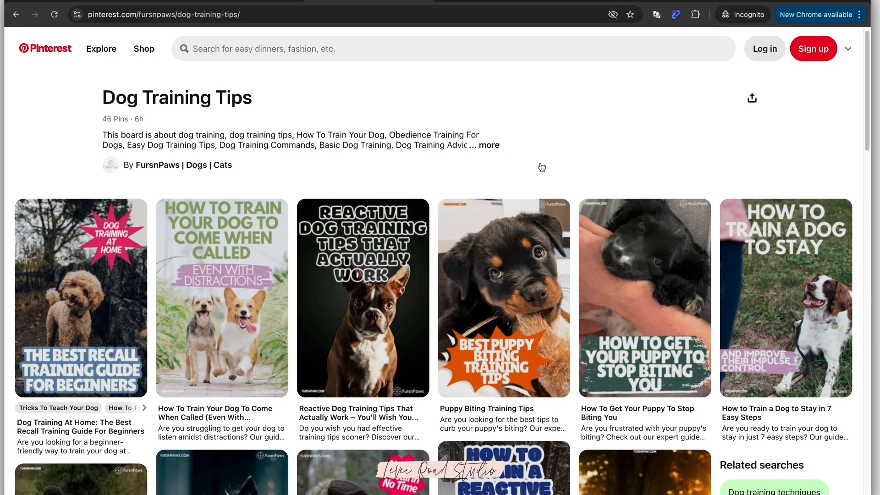
scroll(541, 166, down, 5)
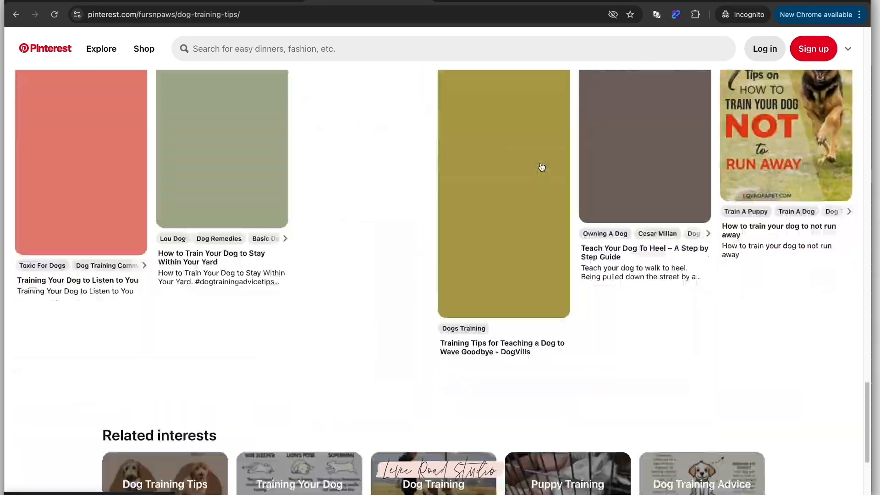
scroll(541, 167, down, 1)
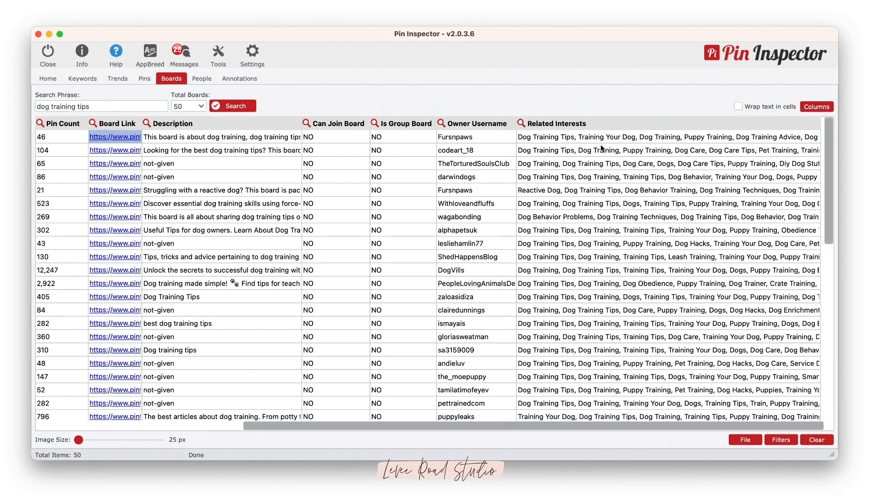
click(596, 139)
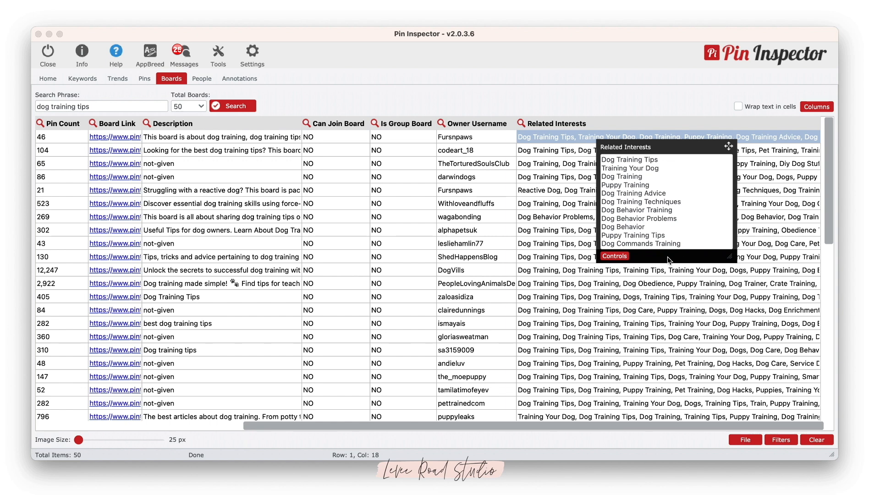
Send all the boards' related interests to the Annotations tool and run the annotation search on them.
click(614, 256)
click(649, 269)
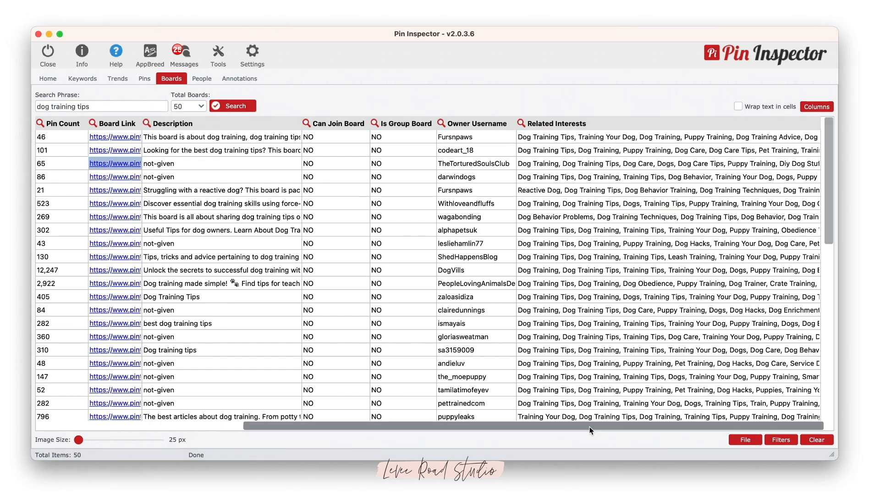
drag(491, 430, 343, 439)
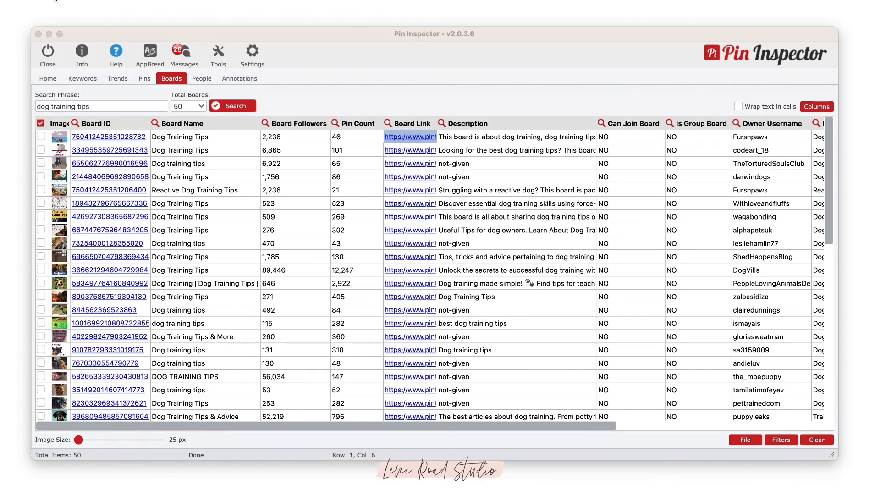
click(42, 122)
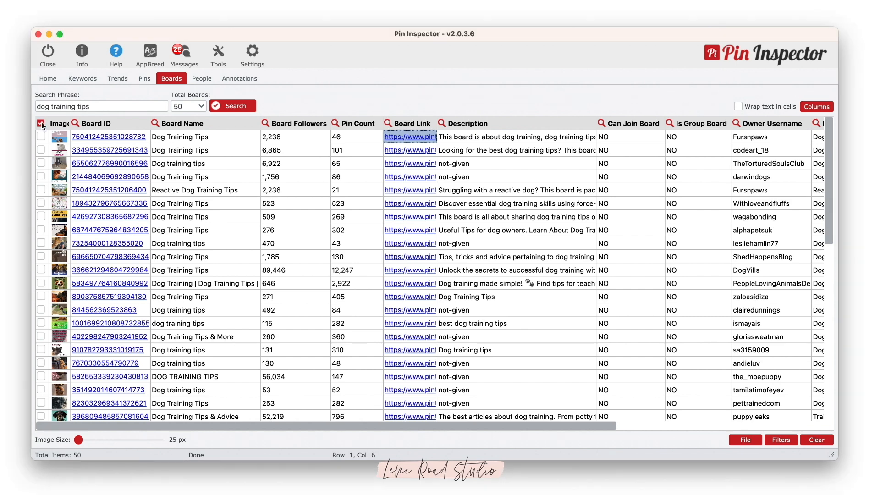
right_click(41, 122)
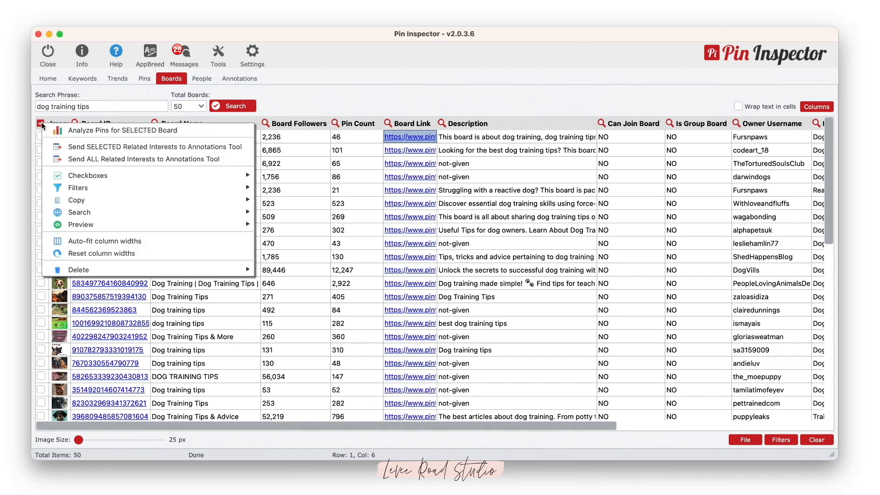
click(127, 165)
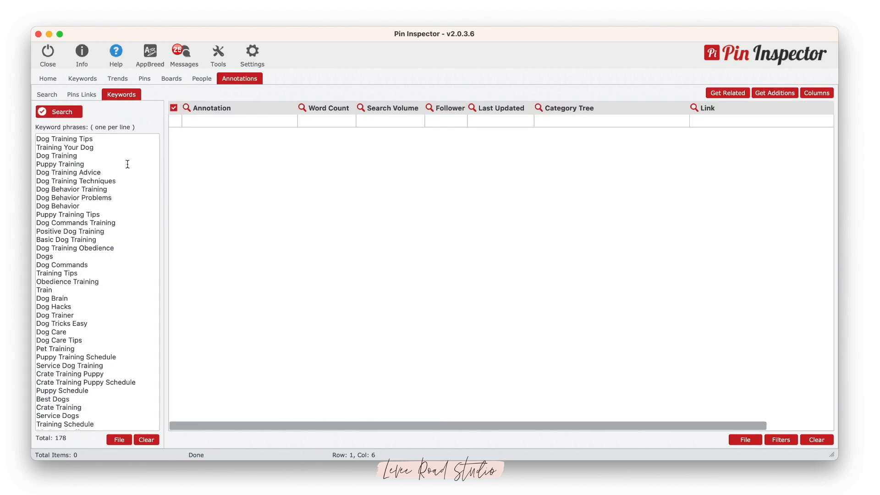
click(72, 111)
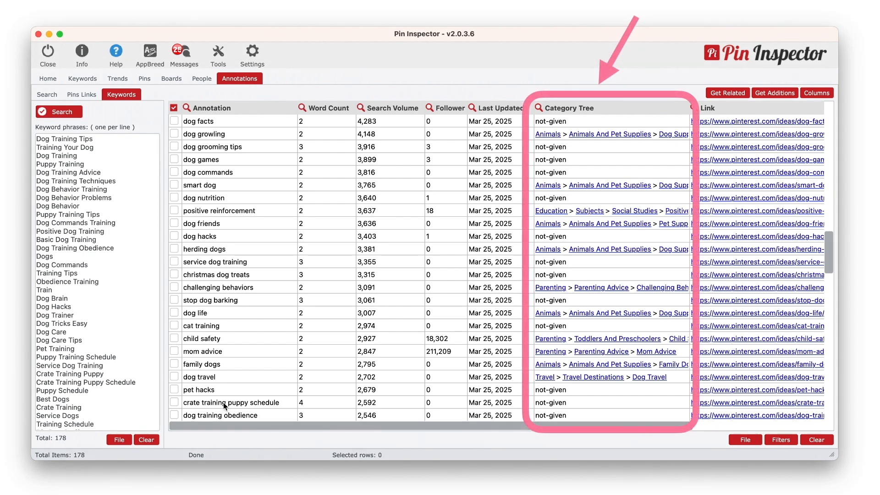
Tick the annotations positive reinforcement, challenging behaviors, child safety, mom advice, toddler milestones and training schedule.
click(174, 211)
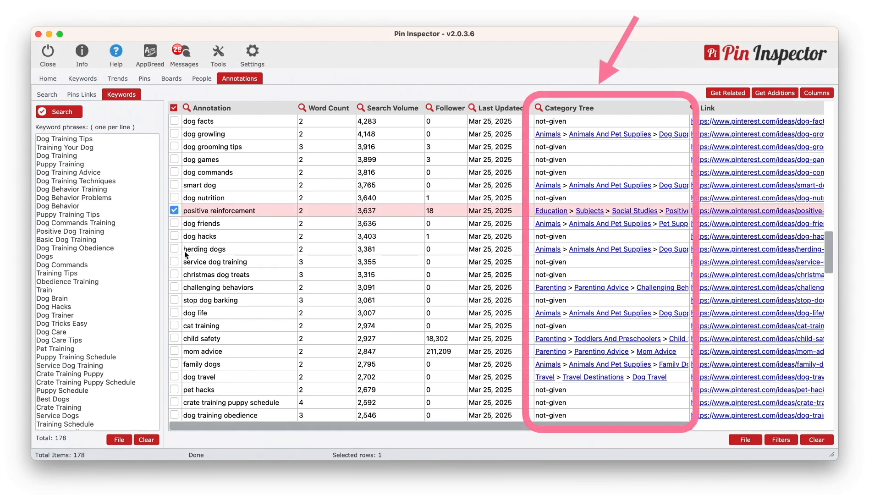
click(175, 287)
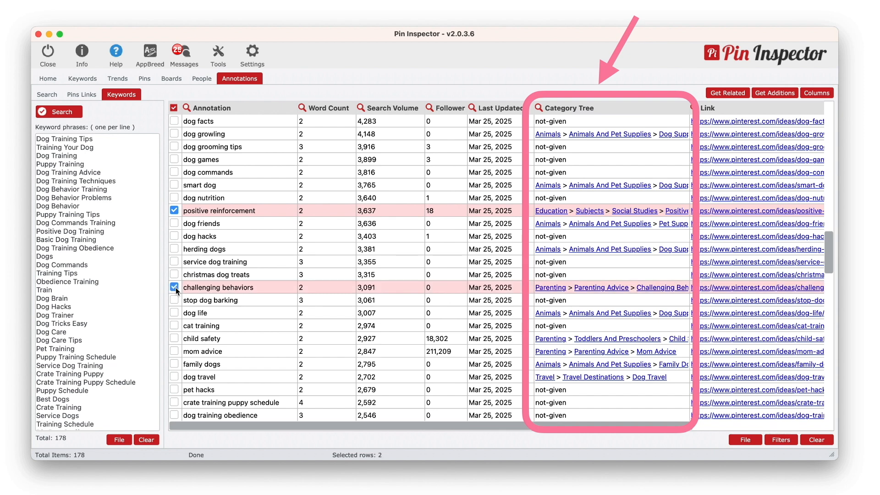
click(175, 339)
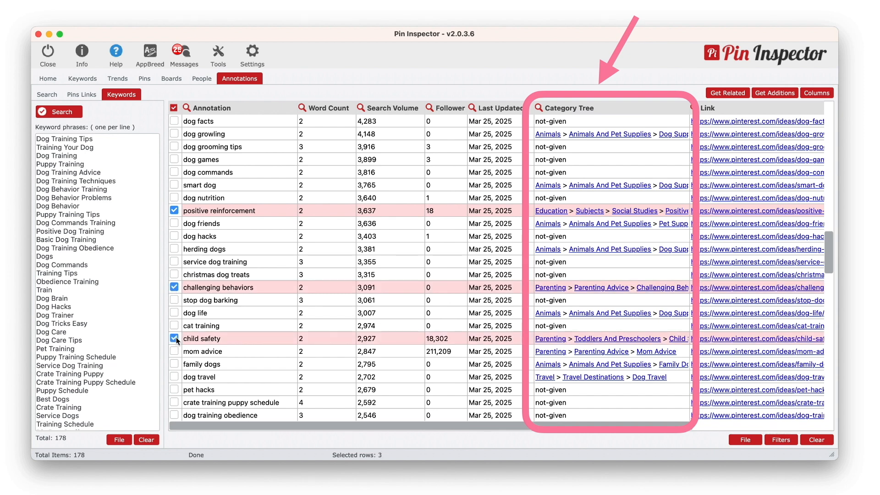
click(175, 351)
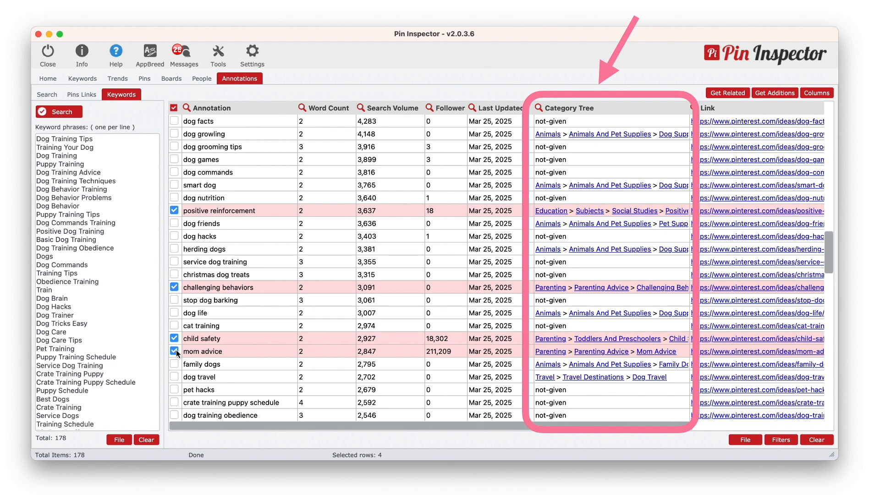
scroll(186, 384, down, 3)
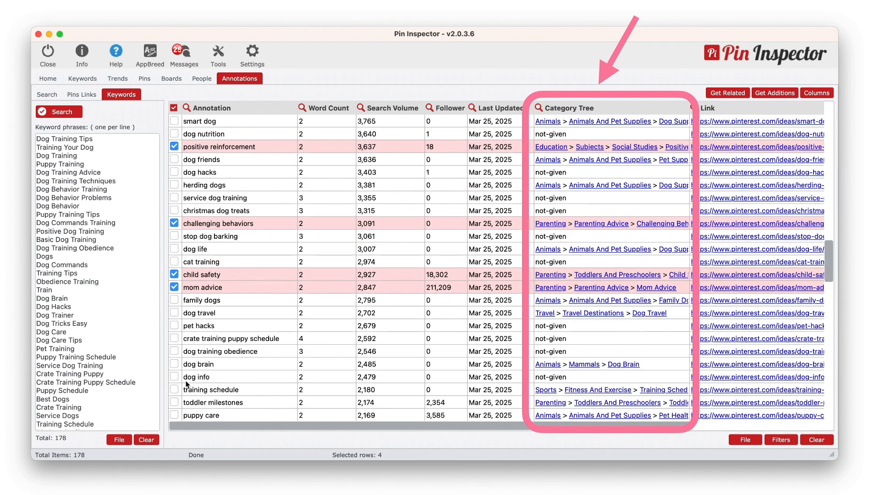
scroll(186, 384, down, 2)
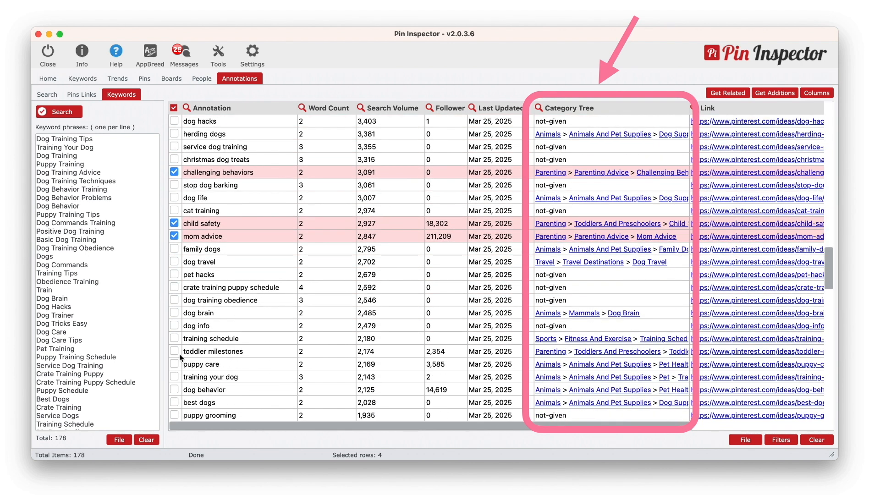
click(175, 351)
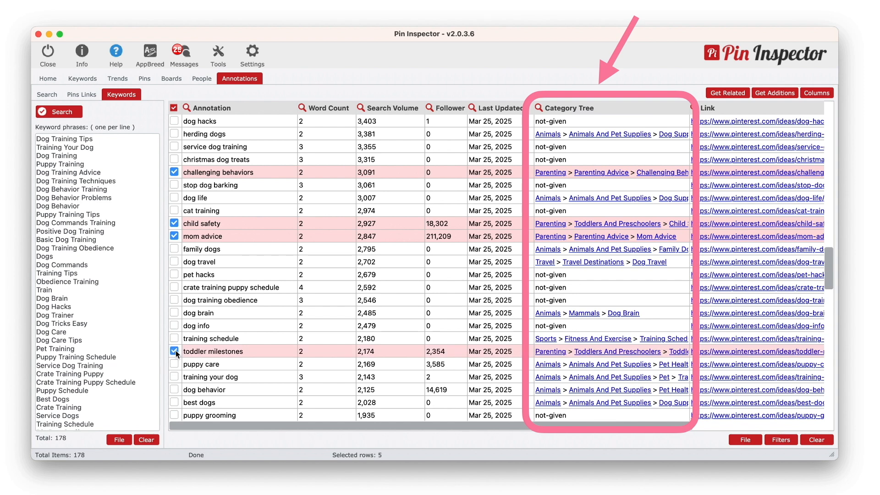
click(175, 338)
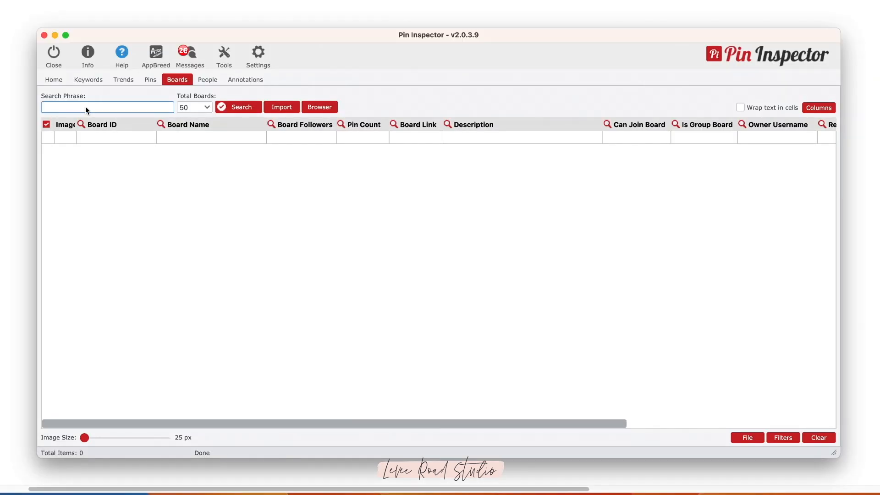
Search boards for "dog training" and clear all the board results.
text(dog training)
click(241, 105)
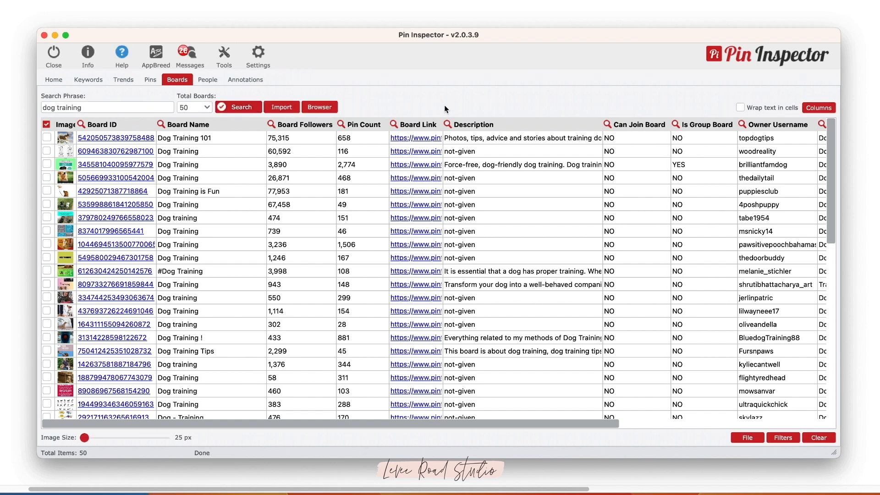
click(816, 436)
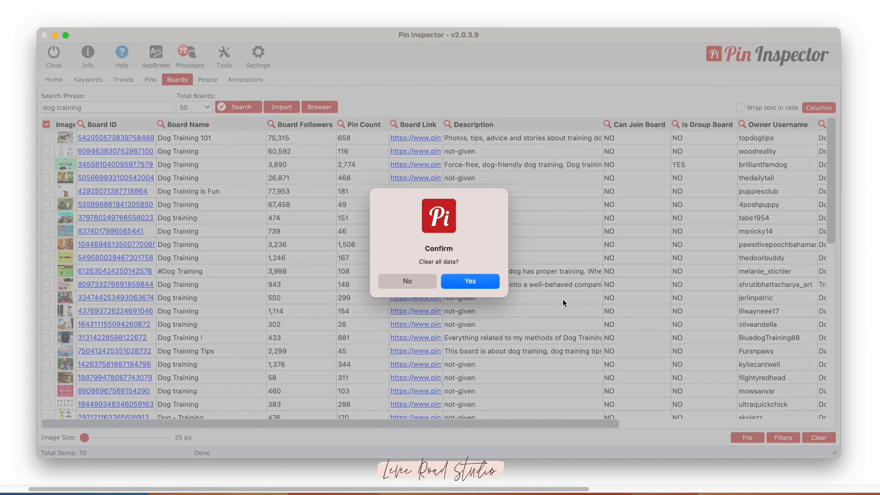
click(493, 282)
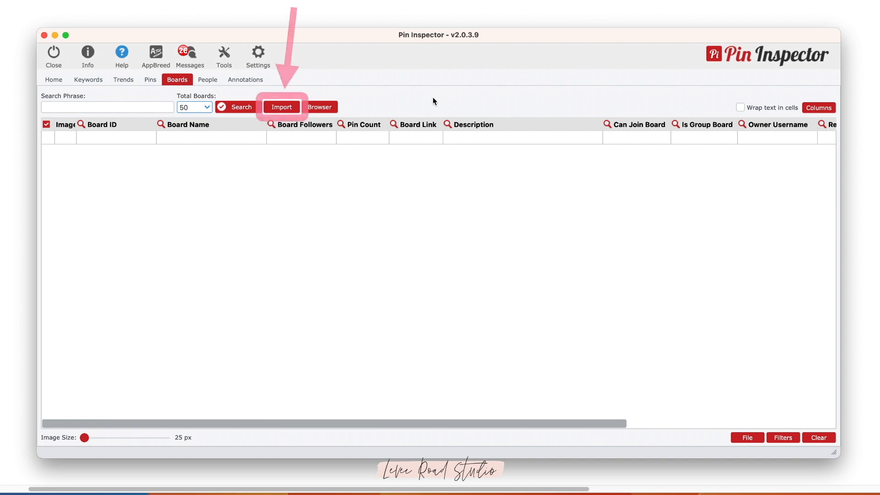
Copy all the Pinterest board links from the Board List document into the board link import and run it.
click(293, 106)
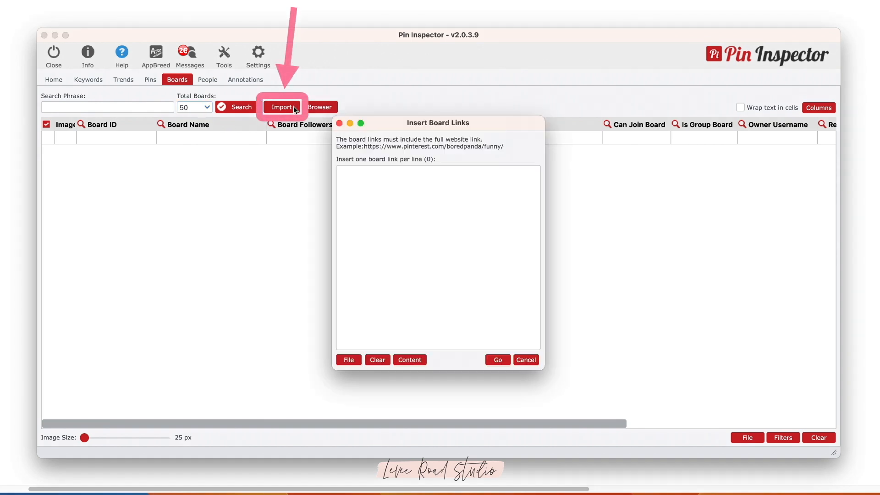
click(435, 188)
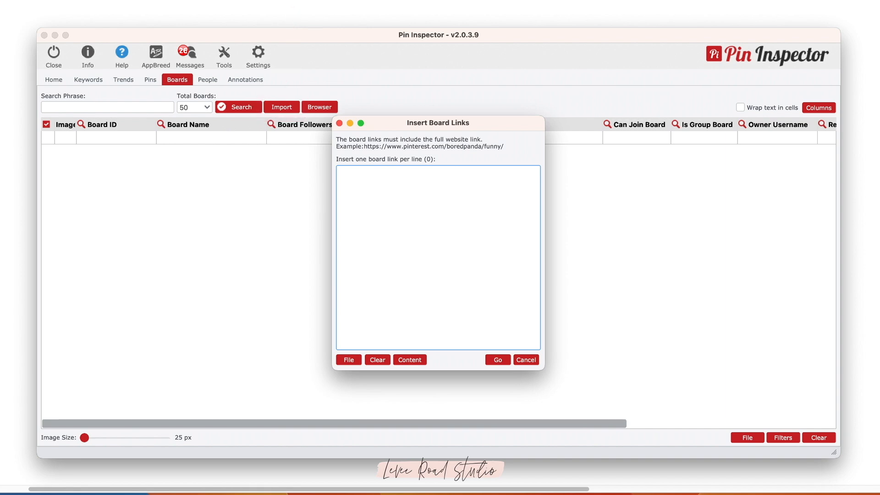
key(super+Tab)
drag(633, 55, 599, 177)
drag(786, 271, 556, 216)
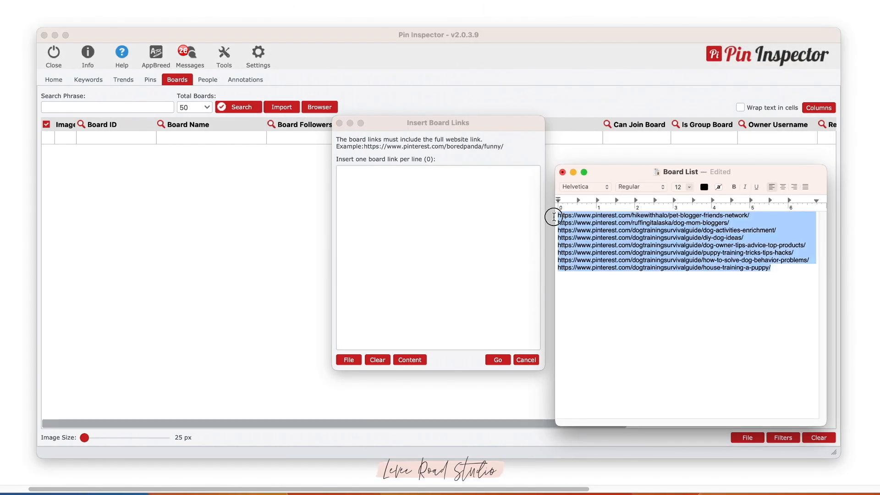
right_click(576, 223)
click(610, 293)
click(501, 231)
right_click(442, 198)
click(444, 246)
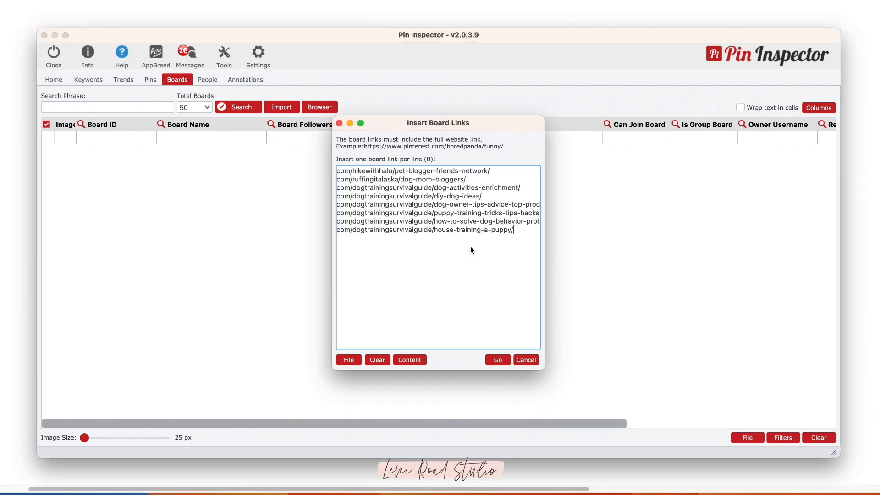
click(499, 363)
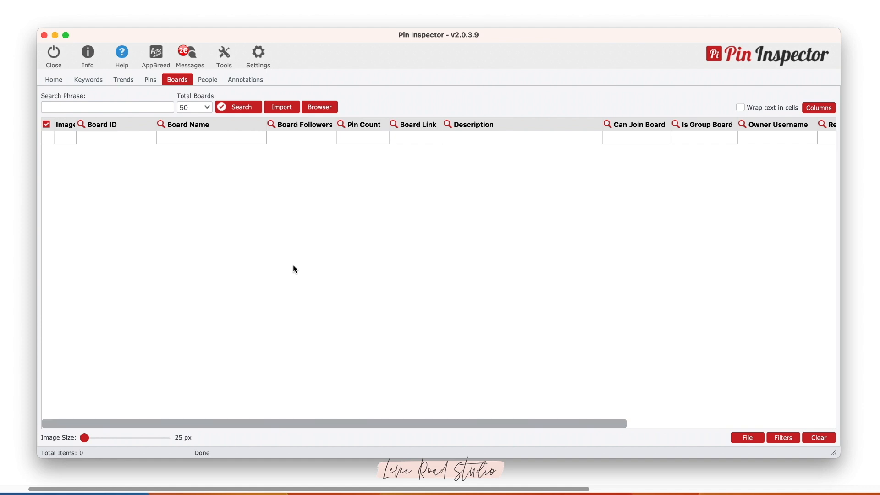
Search people for "dog training" with the total set to 20.
click(209, 81)
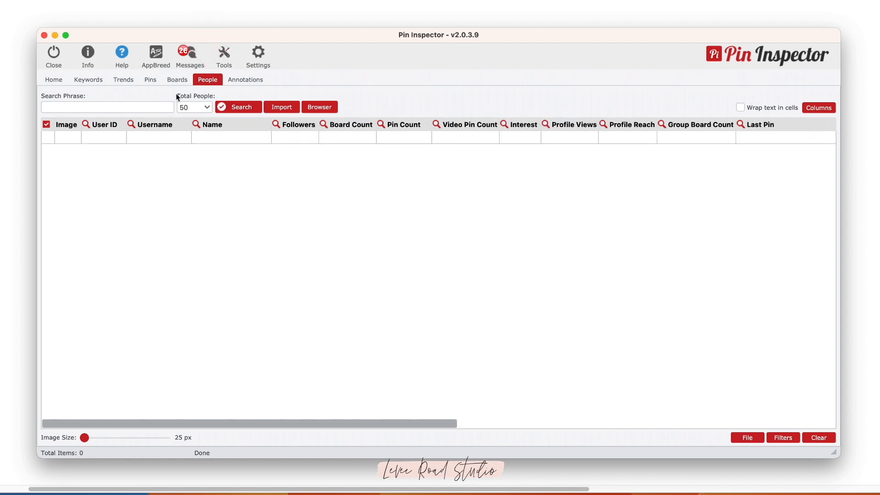
click(154, 107)
text(dog training)
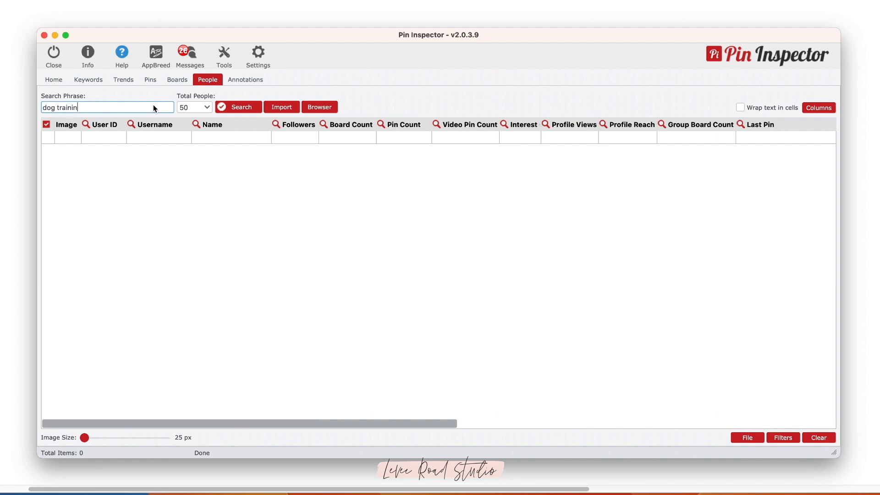
click(196, 107)
click(199, 129)
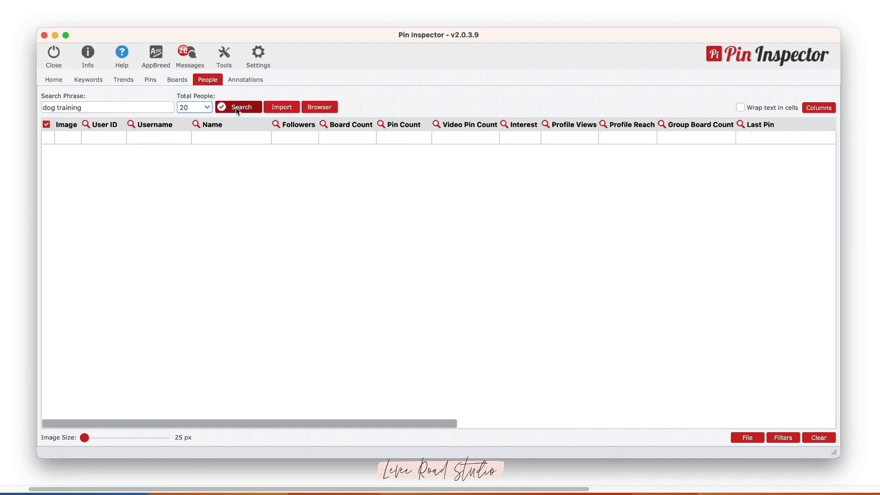
click(237, 107)
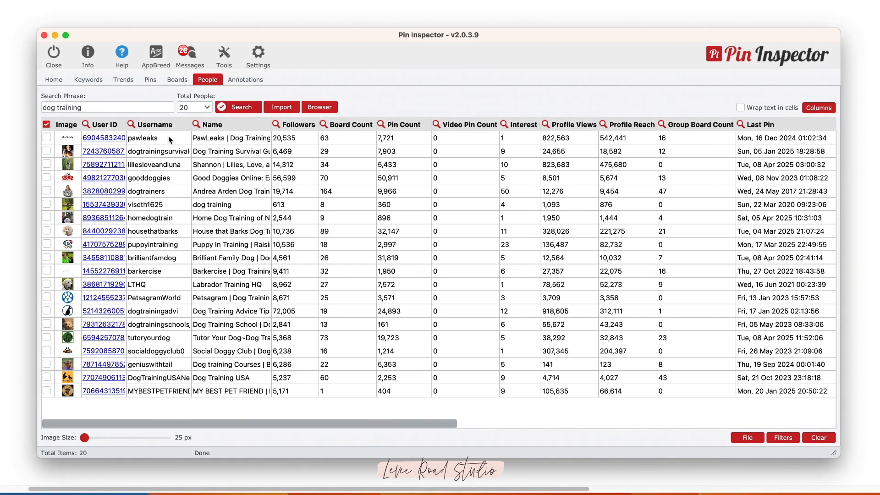
Analyze the boards of the dogtrainingsurvivalguide user and import the extracted board links.
double_click(161, 152)
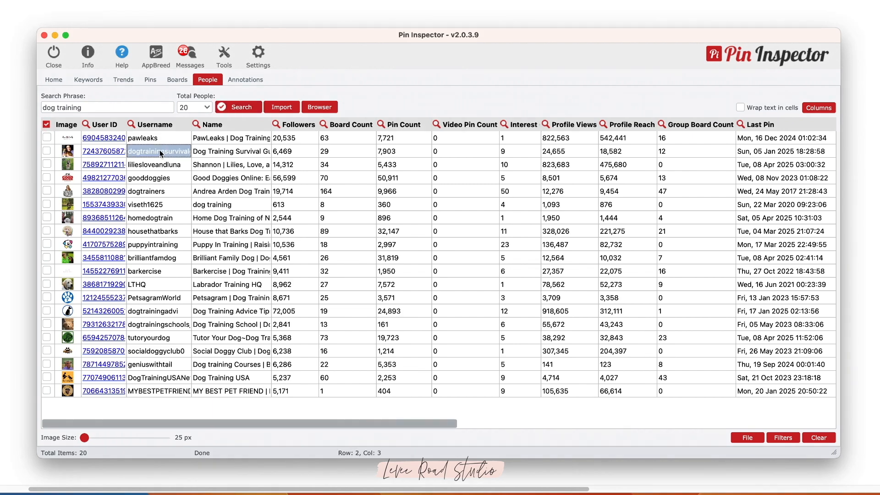
right_click(161, 154)
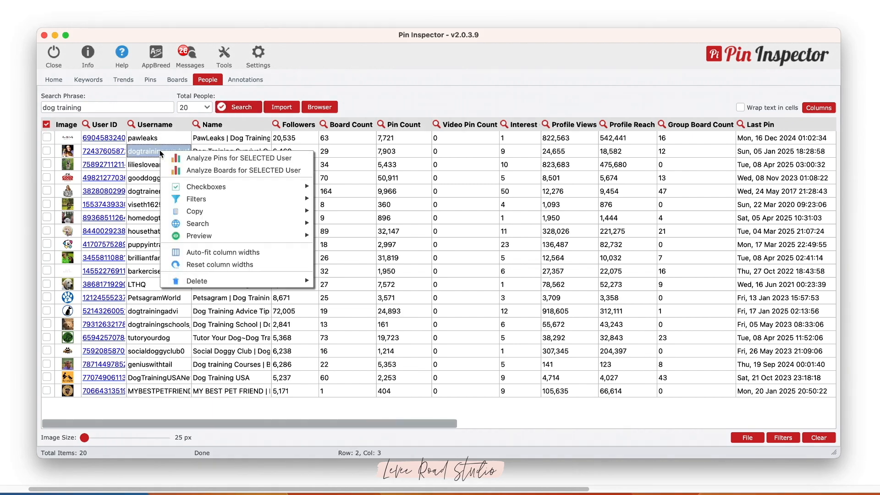
click(309, 172)
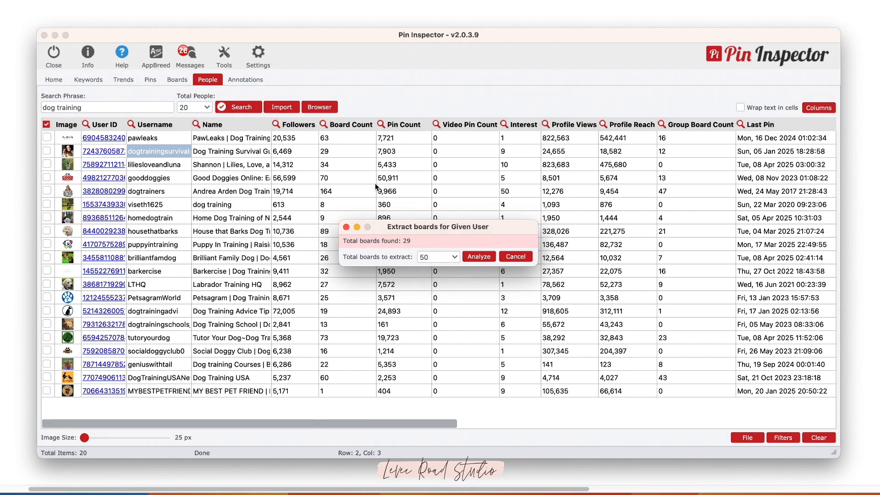
click(455, 258)
click(455, 269)
click(487, 255)
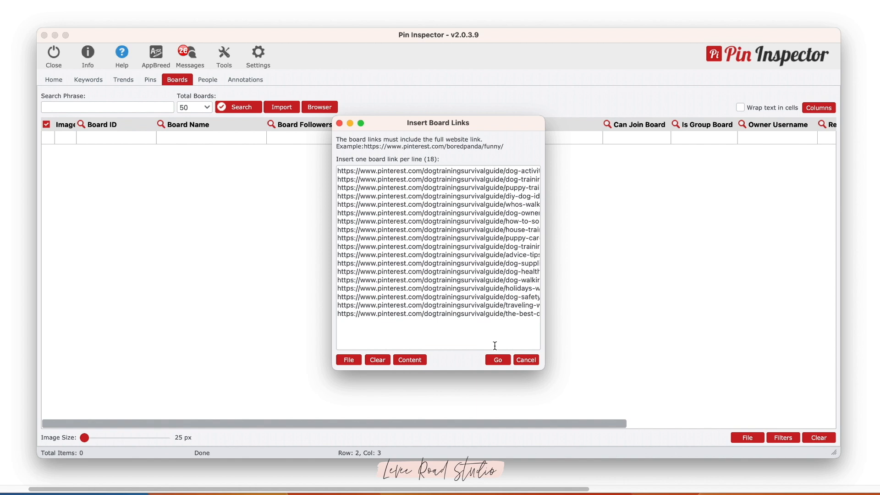
click(495, 359)
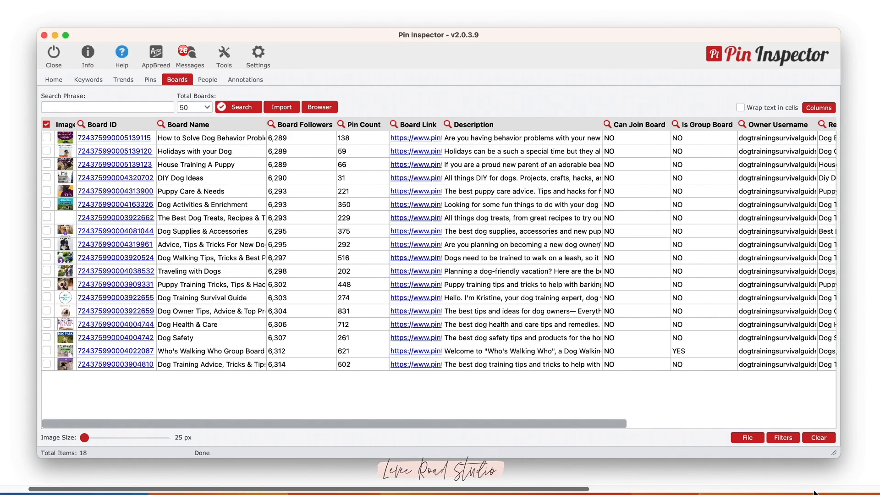
Clear all the board results and open the built-in browser with live scraping set to Boards.
click(823, 440)
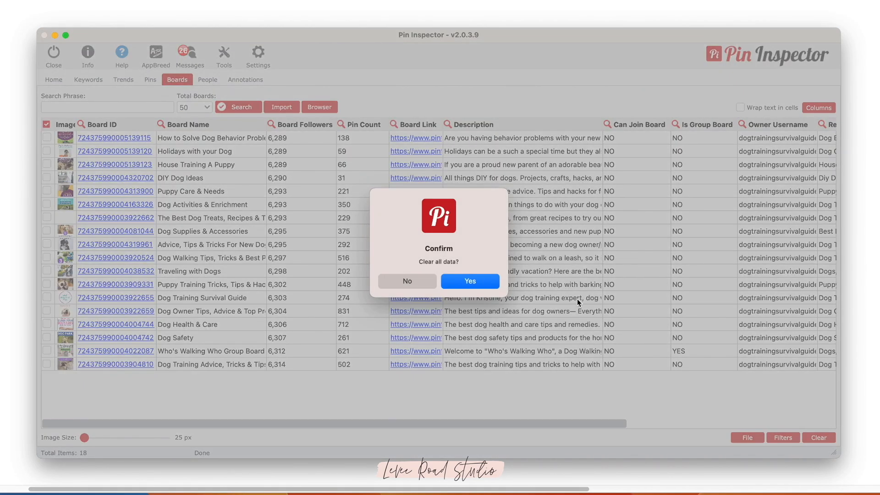
click(489, 284)
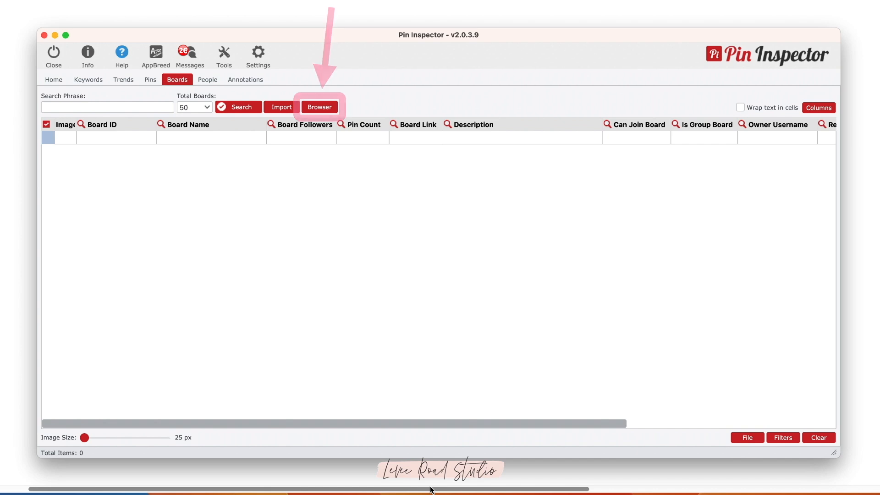
click(327, 111)
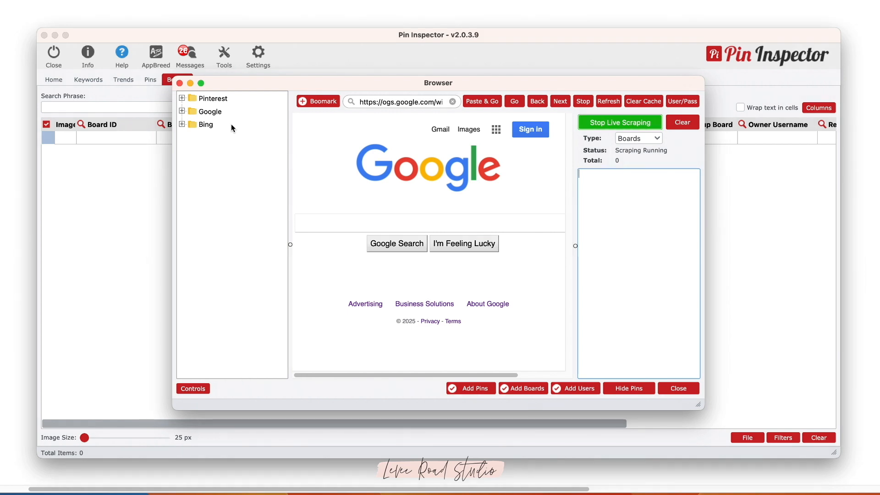
click(659, 139)
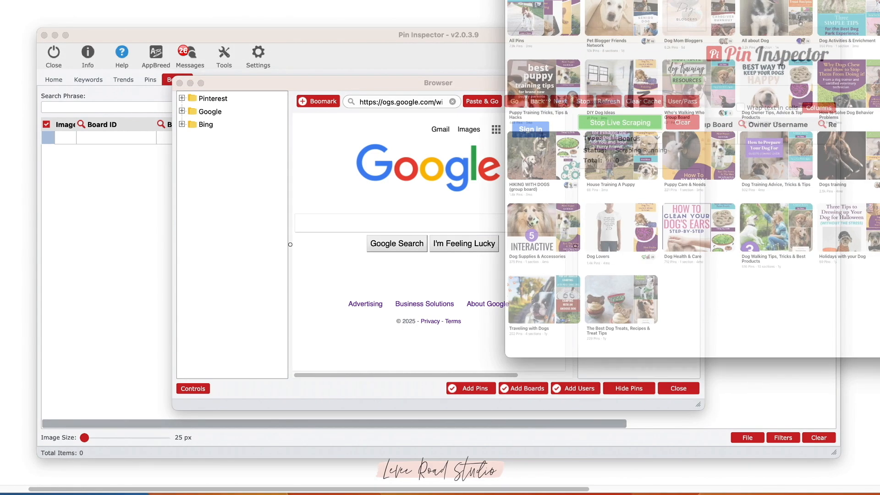
Copy the Dog Training Survival Guide profile's Pinterest URL from Chrome and load it in Pin Inspector's built-in browser.
drag(701, 1, 678, 15)
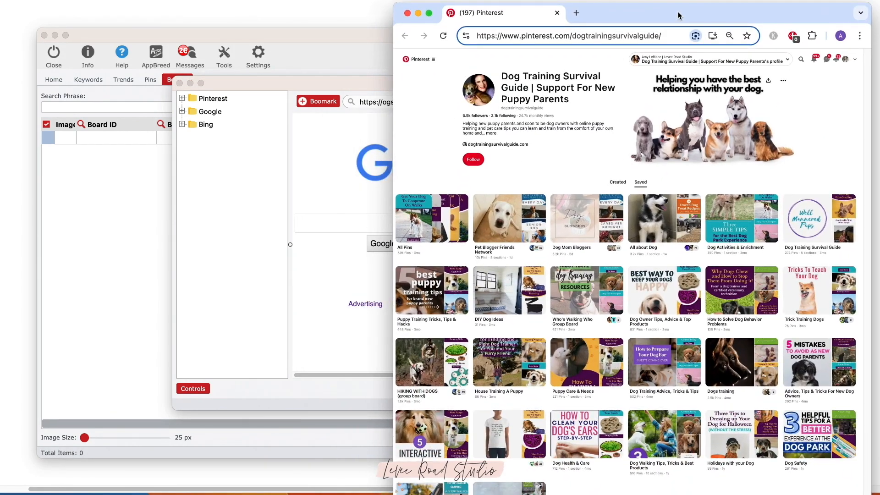
drag(662, 37, 464, 36)
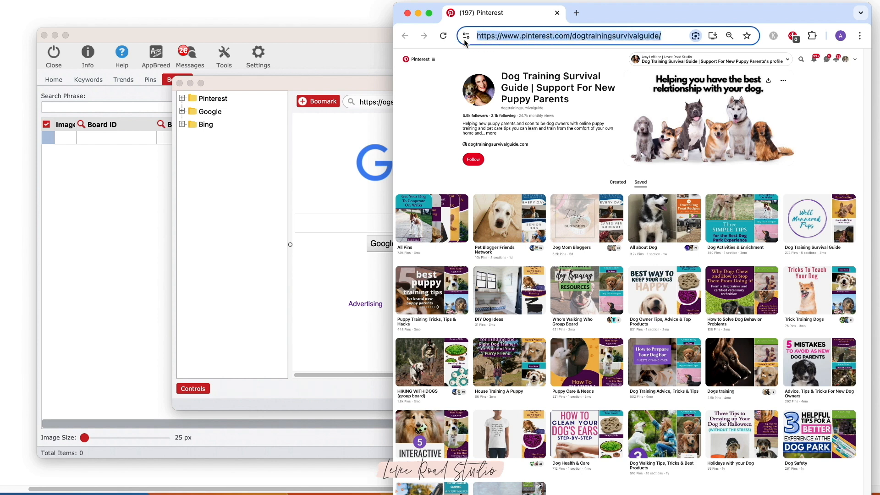
right_click(502, 35)
click(560, 123)
click(374, 101)
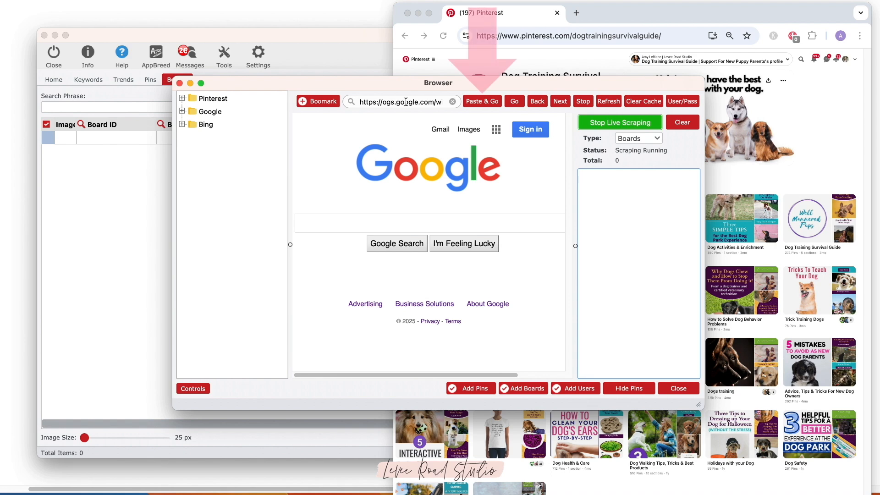
click(484, 105)
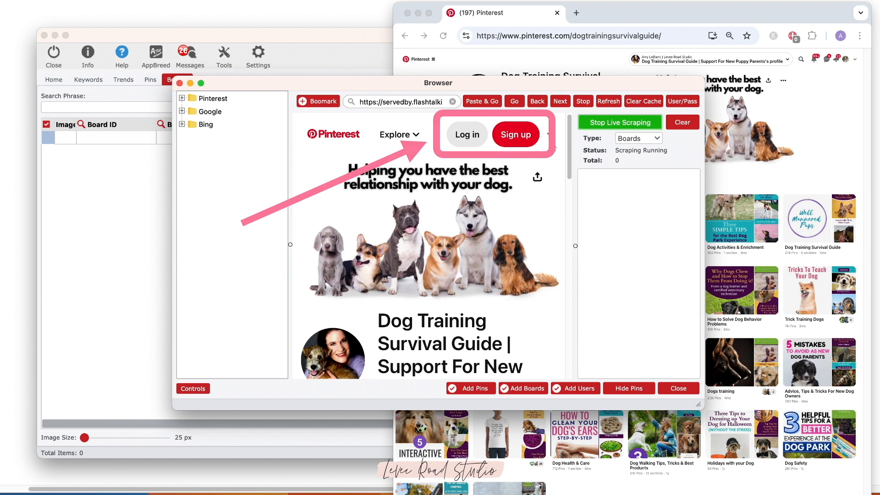
Live-scrape every saved board link down to the end of the profile's boards, add the boards, and run the link import.
drag(569, 156, 569, 250)
scroll(571, 267, down, 2)
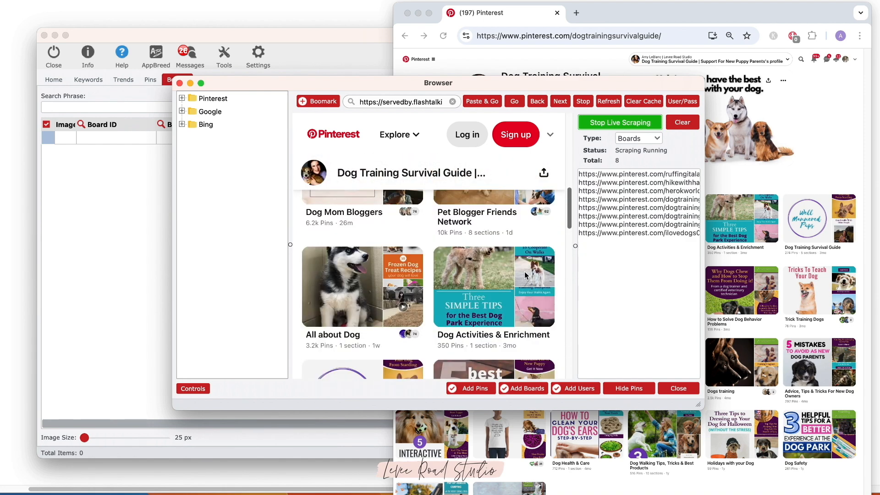
scroll(525, 275, down, 5)
scroll(525, 275, down, 8)
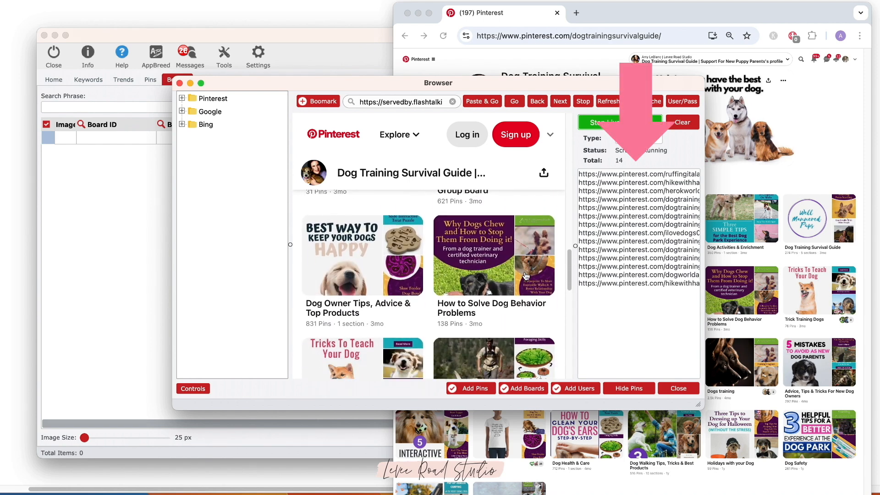
scroll(525, 275, down, 15)
scroll(526, 276, down, 2)
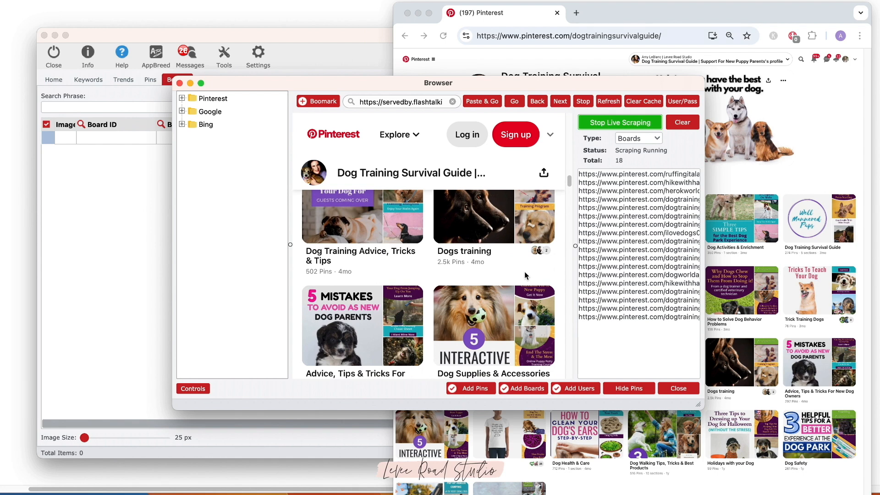
scroll(524, 271, down, 10)
scroll(482, 286, down, 8)
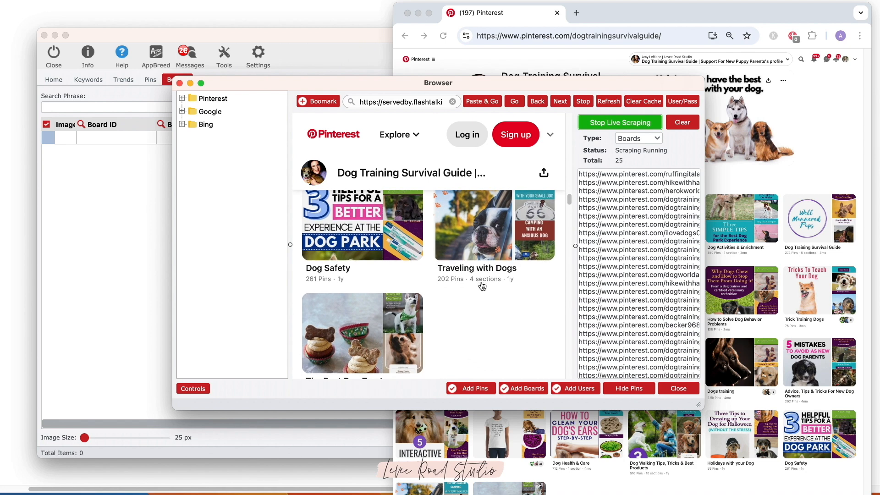
scroll(482, 286, down, 5)
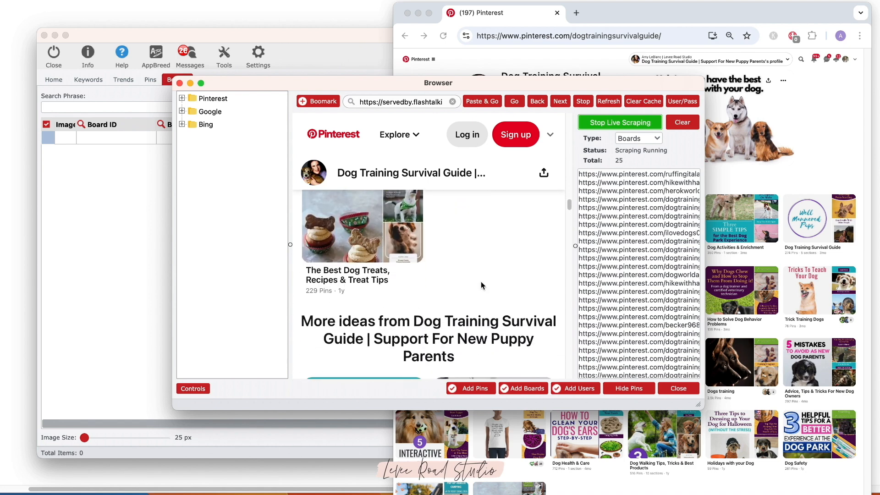
click(527, 388)
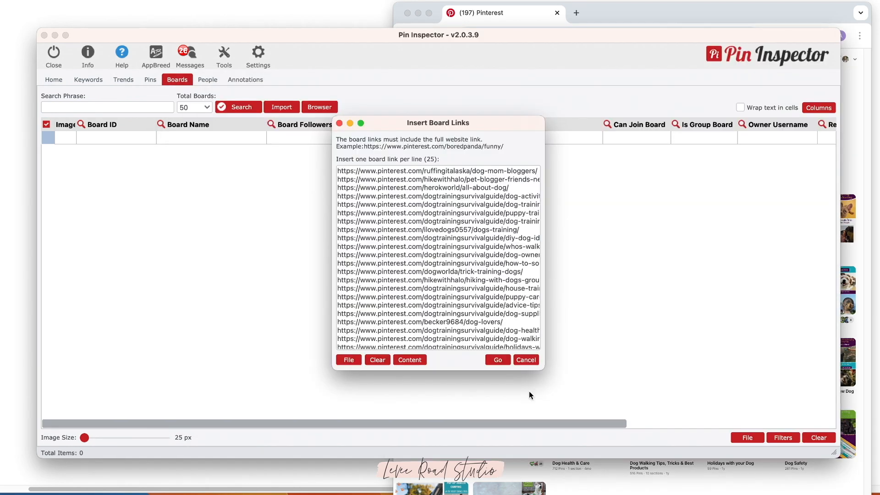
click(507, 361)
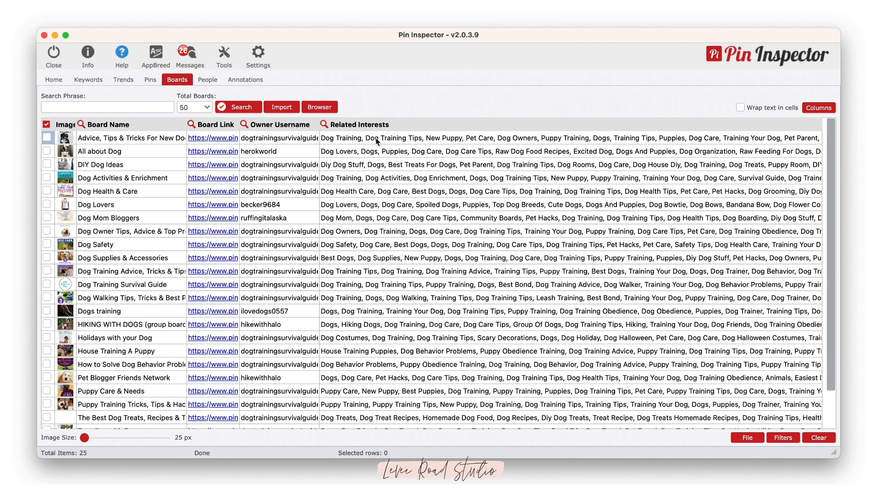
Open the related interests list of the DIY Dog Ideas board and get the Pinterest search volume for its keywords.
click(381, 166)
double_click(392, 166)
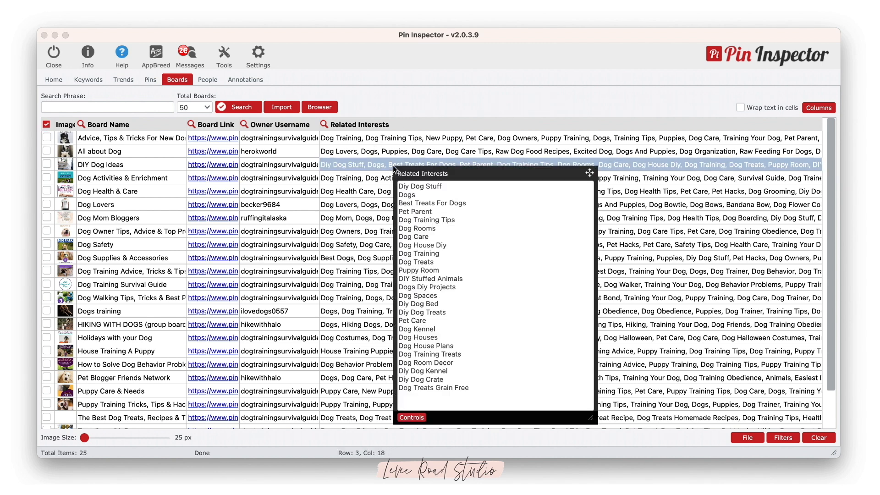
drag(593, 169, 648, 103)
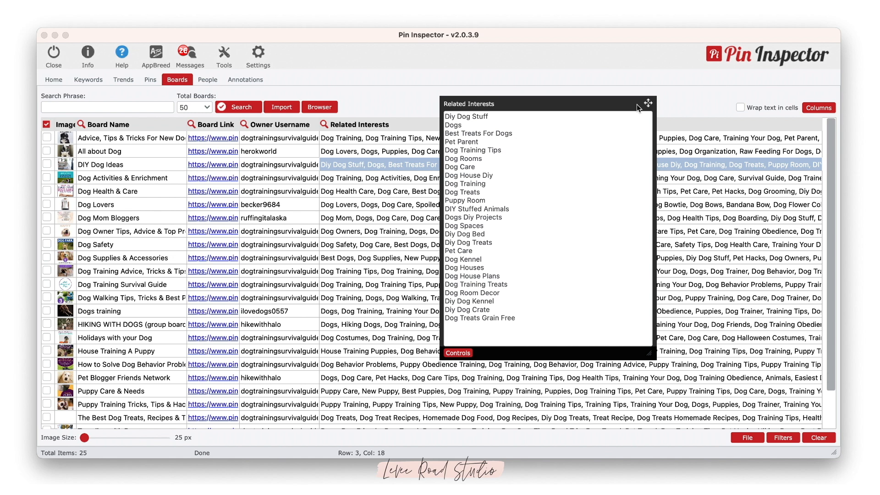
click(466, 353)
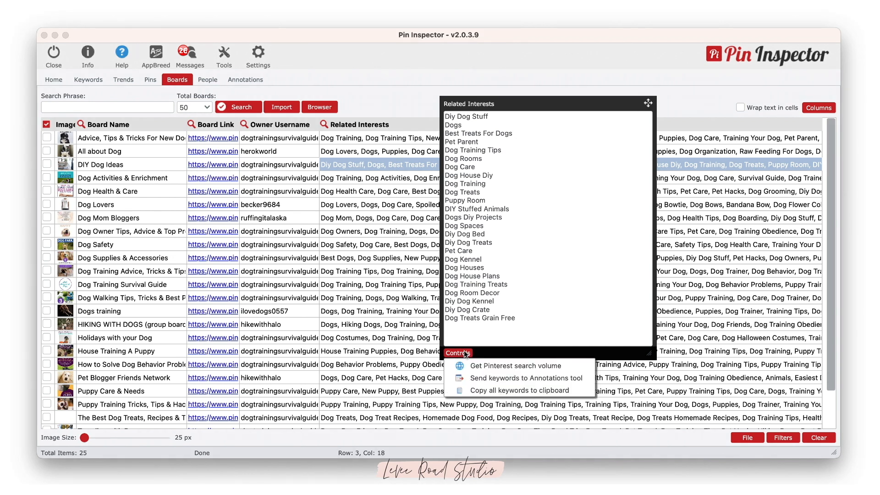
click(494, 367)
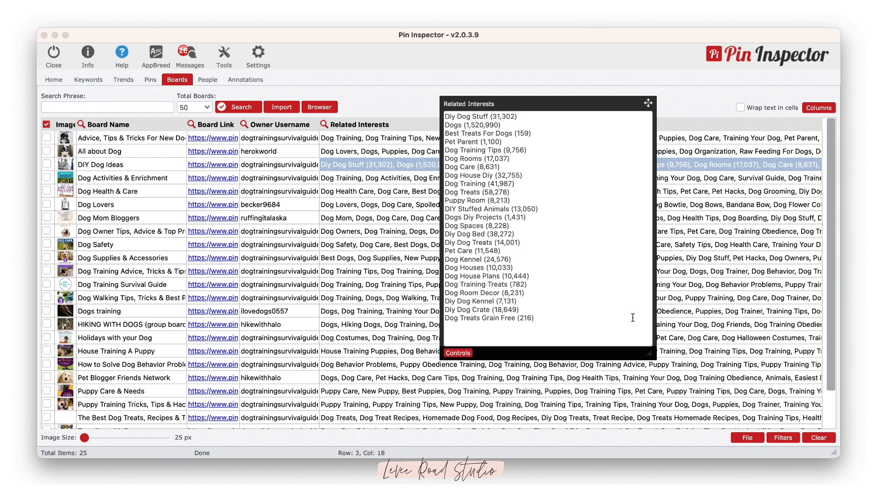
click(386, 166)
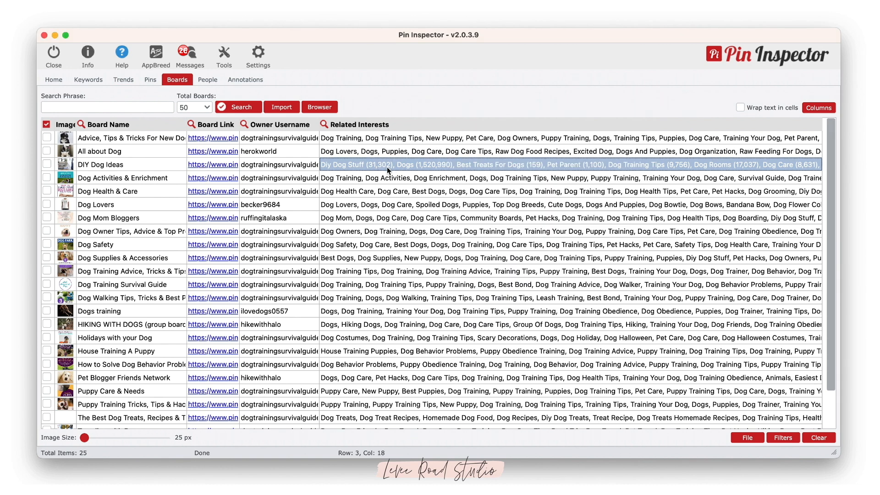
Search annotations for all the boards' related interests in the Annotations tool and sort the results by search volume, highest first.
right_click(47, 125)
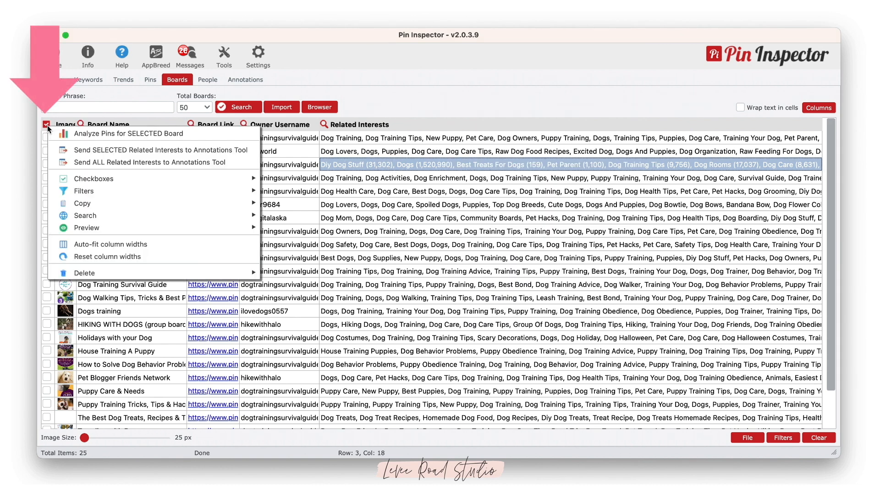
click(122, 163)
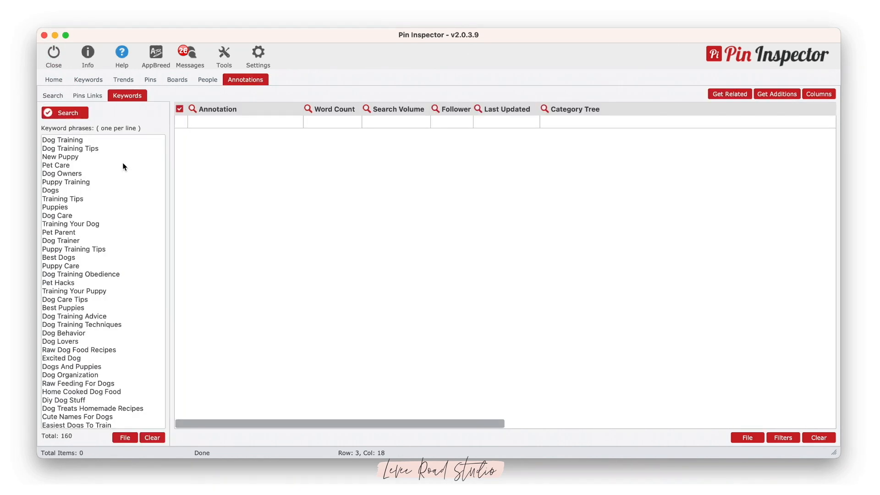
click(75, 116)
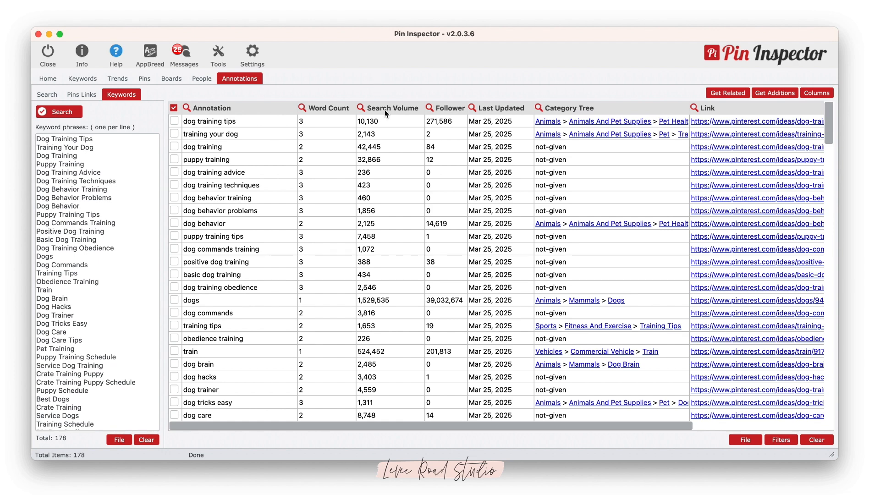
click(384, 109)
click(384, 109)
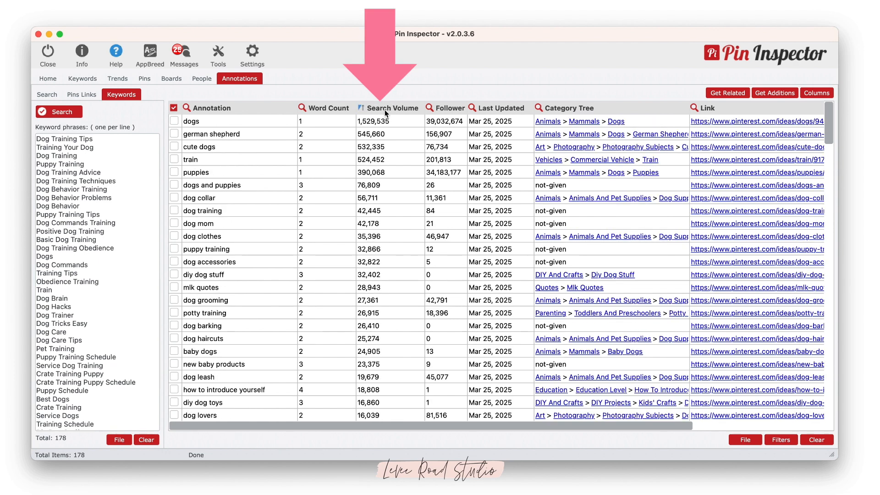